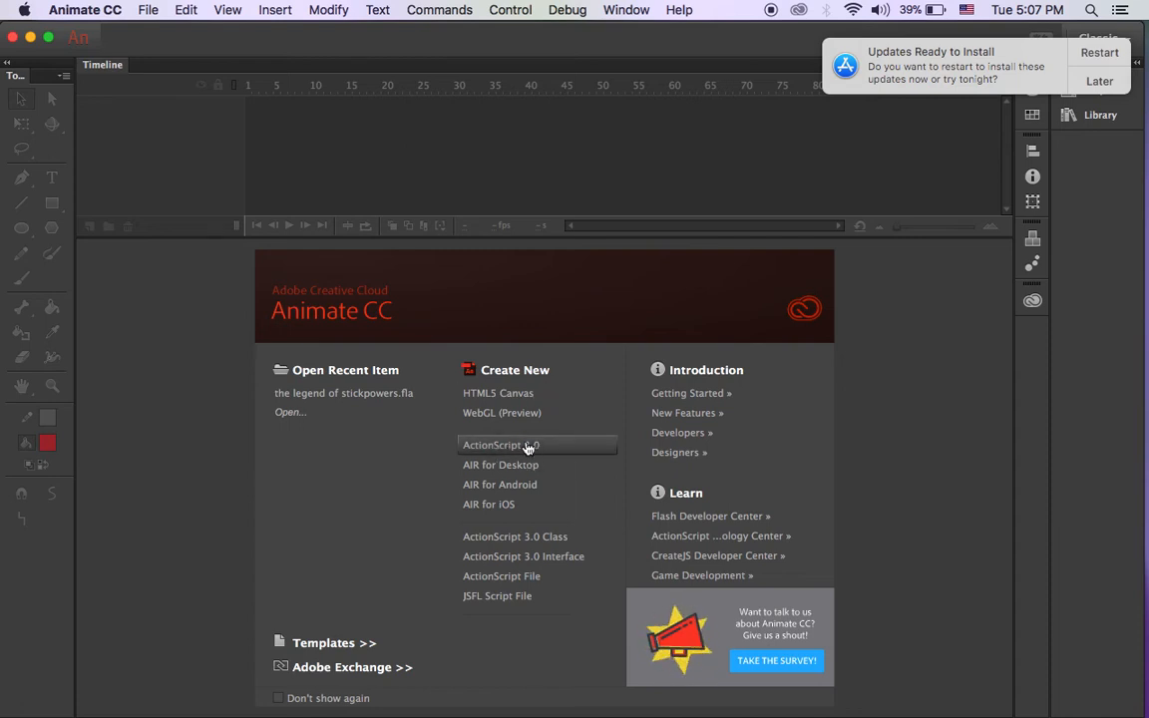
Create a new ActionScript 3.0 document and select frame 2 of Layer 1.
left_click(536, 440)
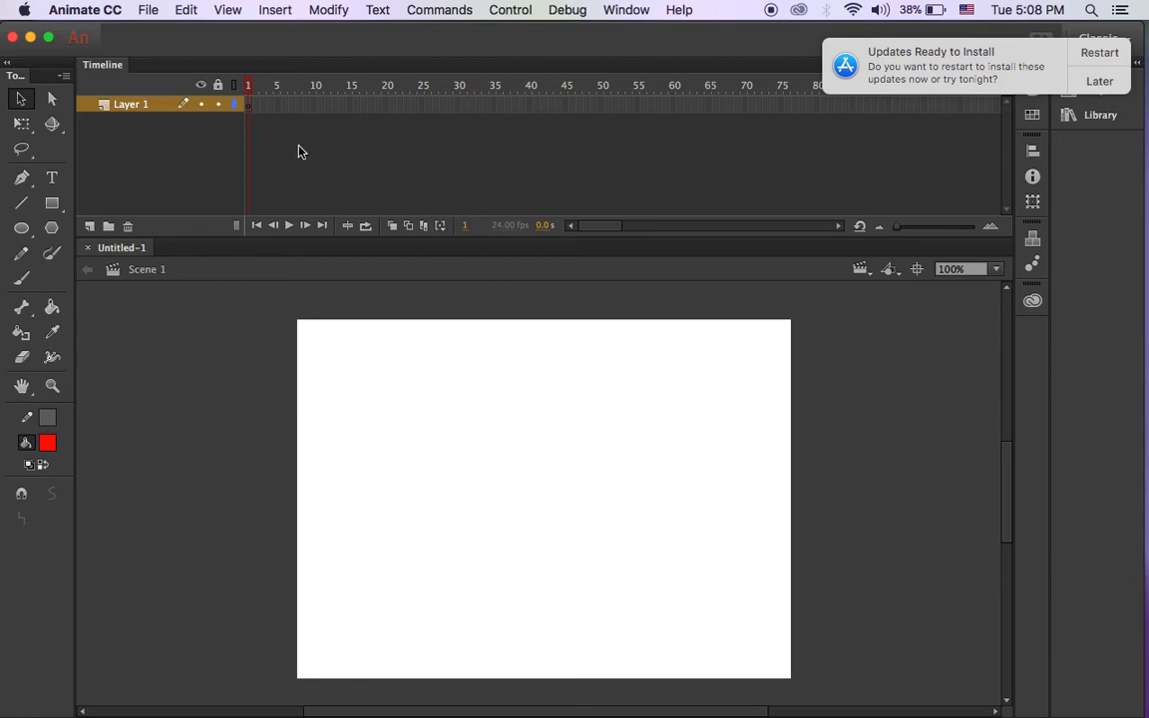
left_click(254, 109)
Convert frames 1–25 of Layer 1 into blank keyframes, then return the playhead to frame 1.
left_click_drag(251, 104, 425, 222)
left_click(293, 139)
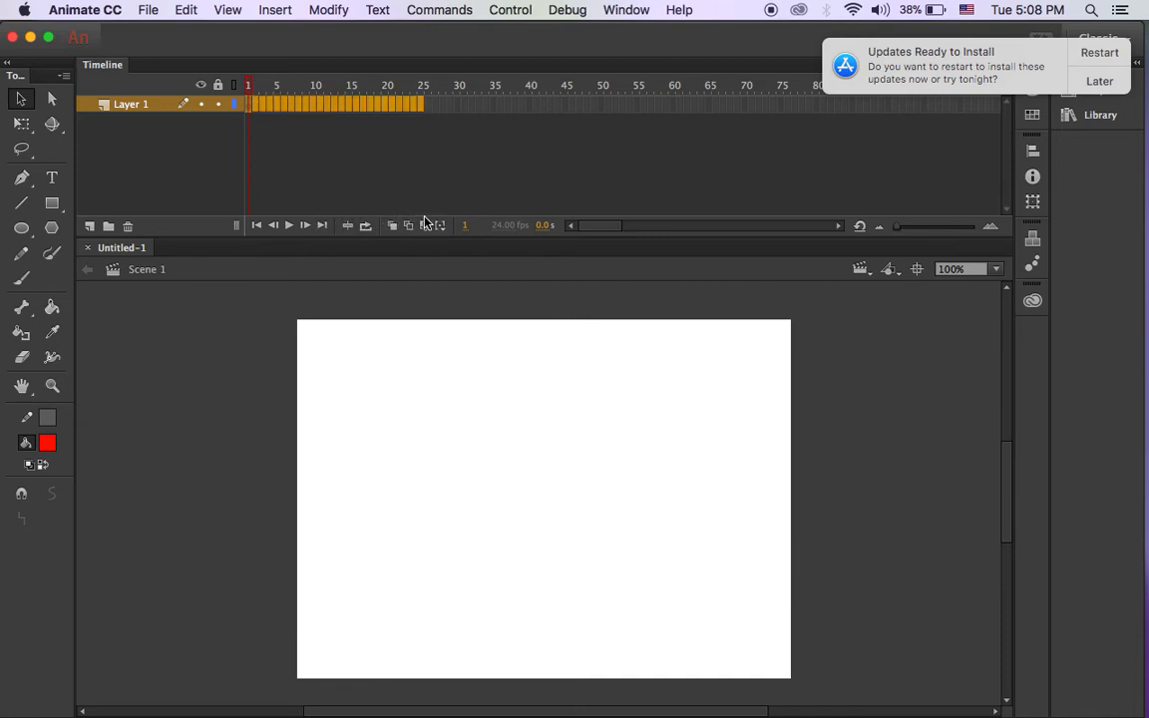
left_click(397, 106)
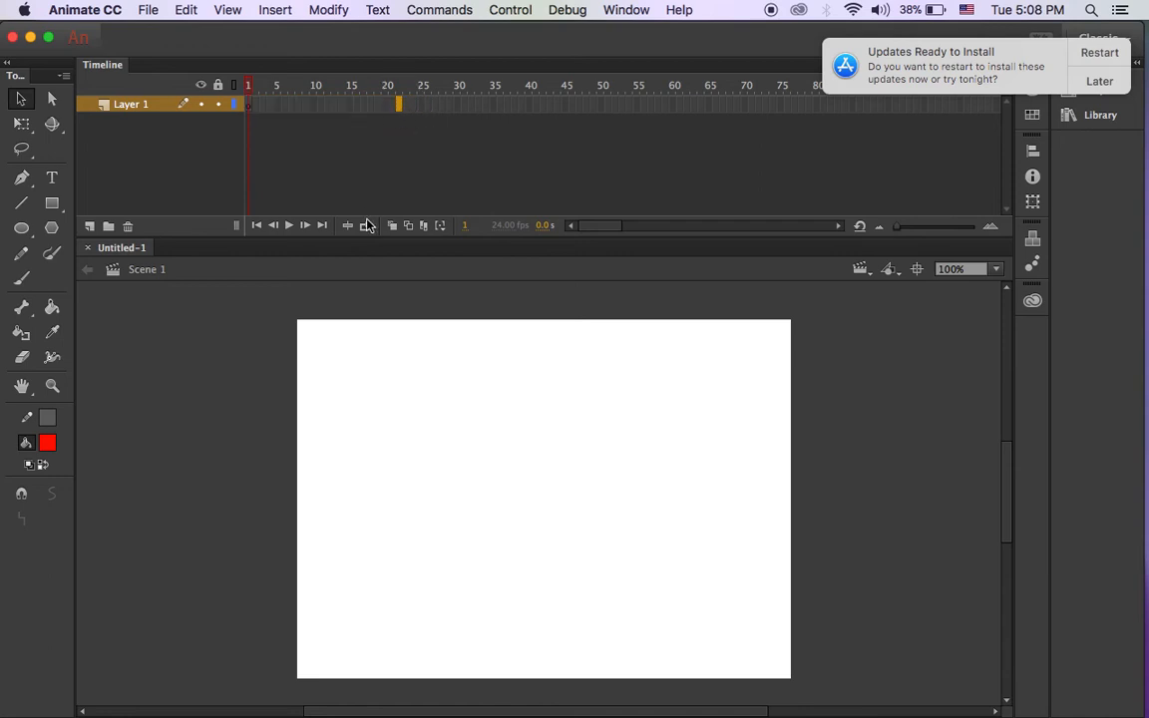
left_click_drag(249, 103, 420, 122)
left_click(421, 110)
left_click(425, 159)
left_click_drag(249, 108, 410, 118)
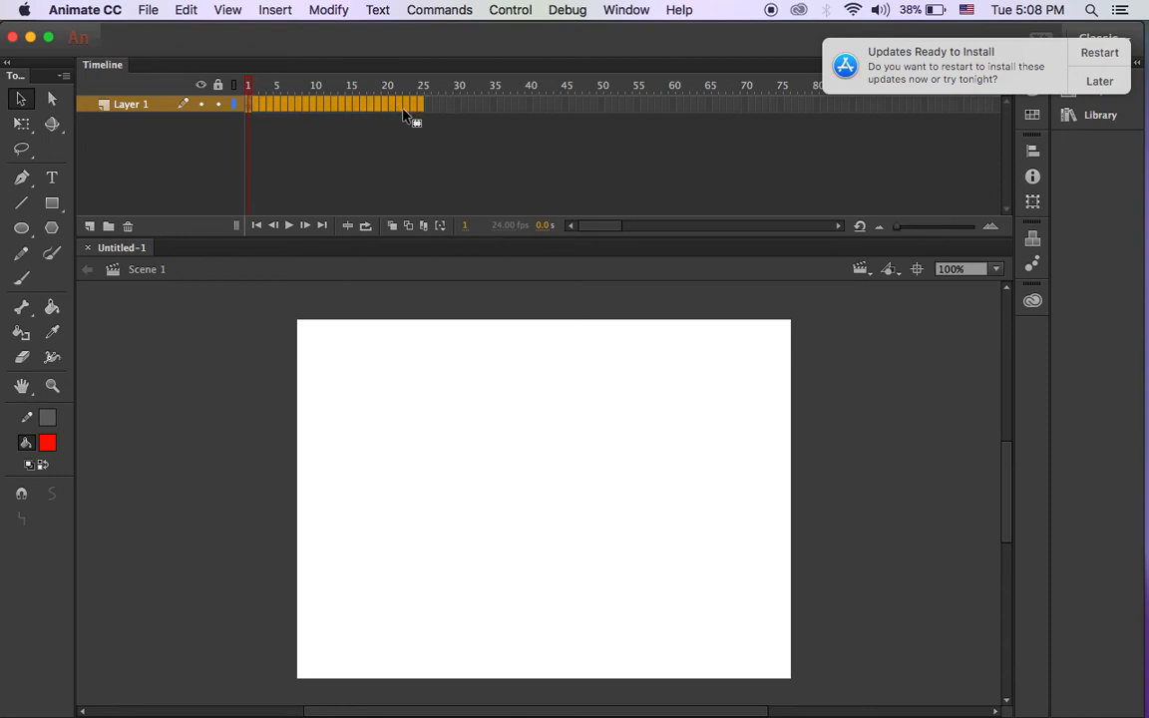
right_click(404, 114)
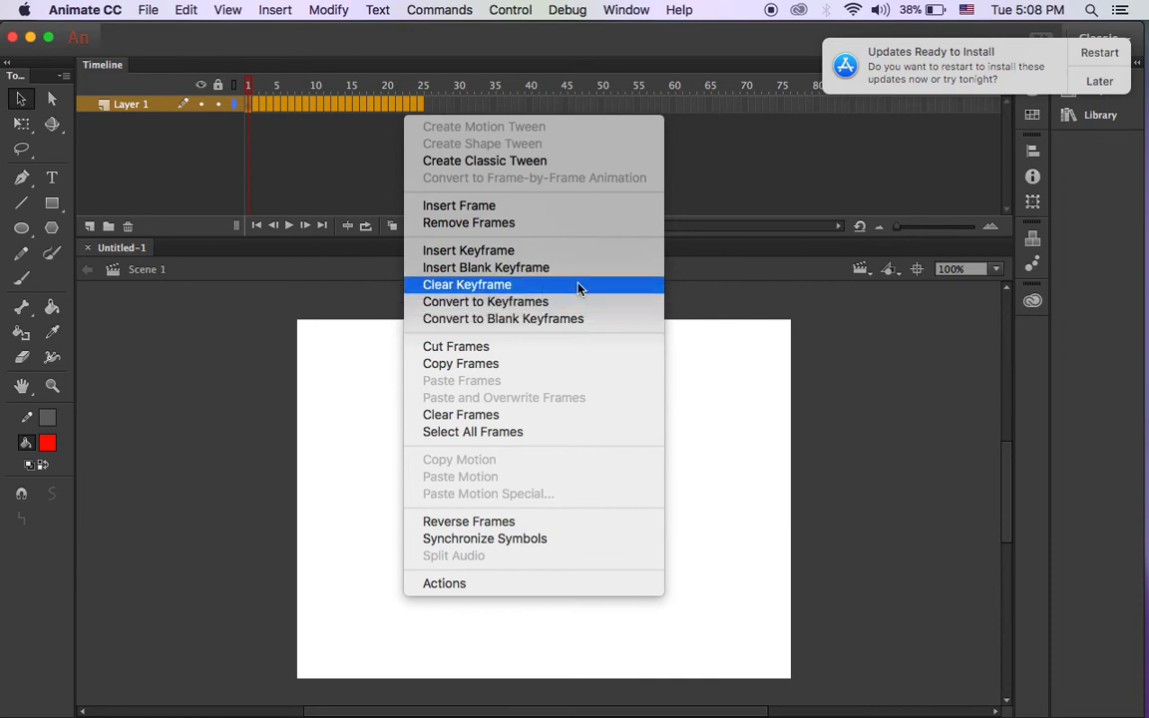
left_click(531, 319)
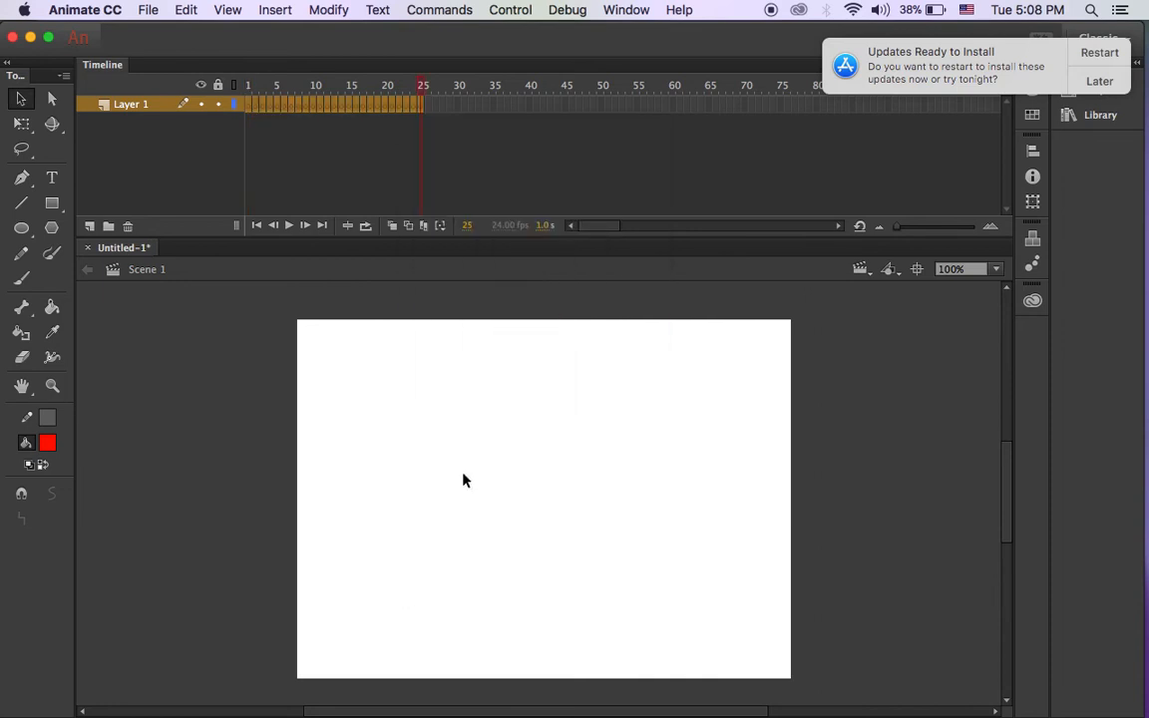
left_click(250, 104)
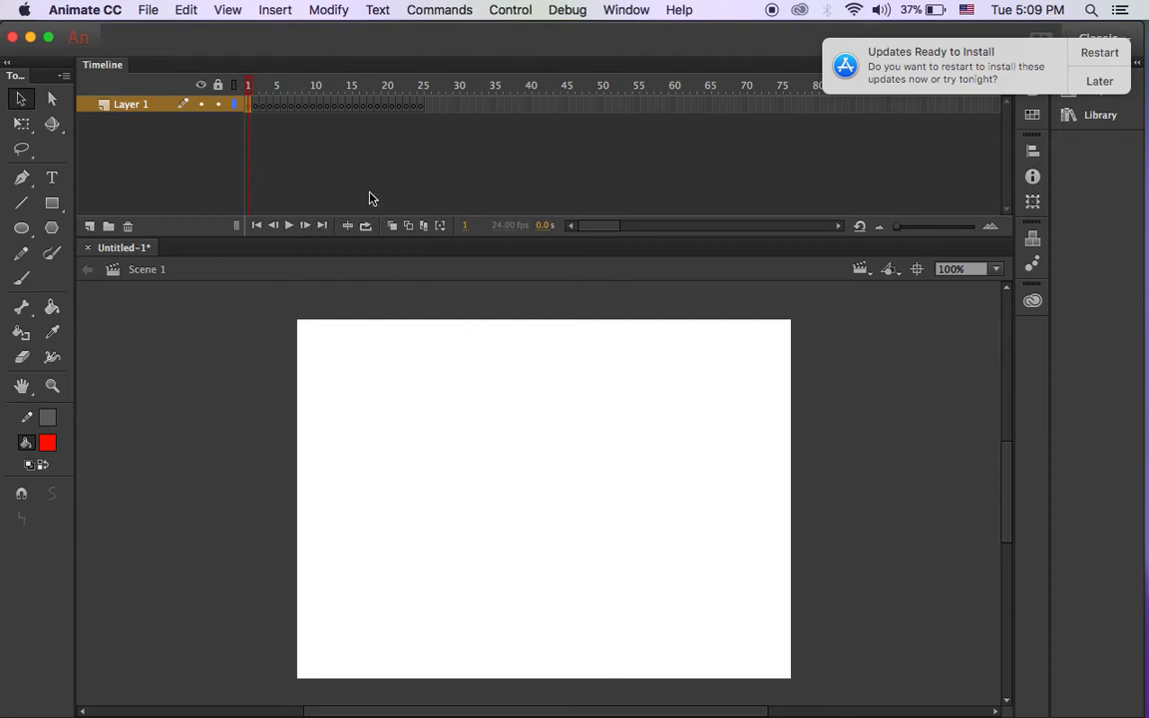
Step through frames 1–3, turn on onion skinning, and pick the Brush tool.
key("period")
key("period")
key("comma")
key("comma")
key("period")
left_click(401, 190)
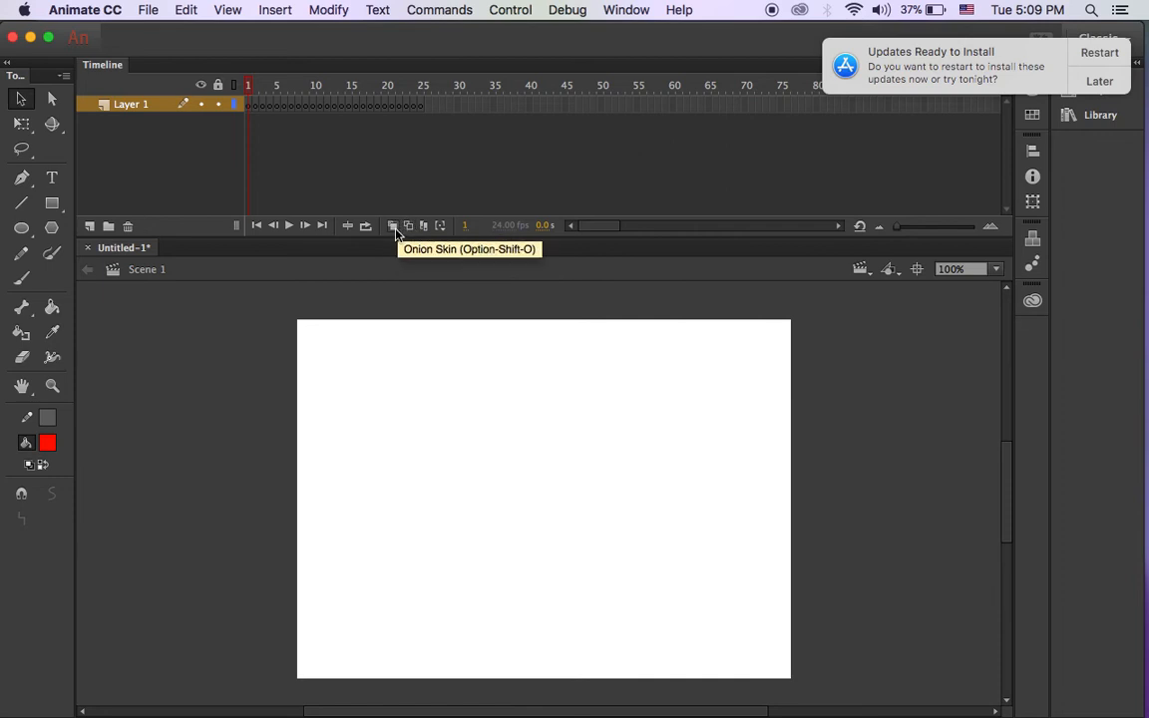
left_click(422, 225)
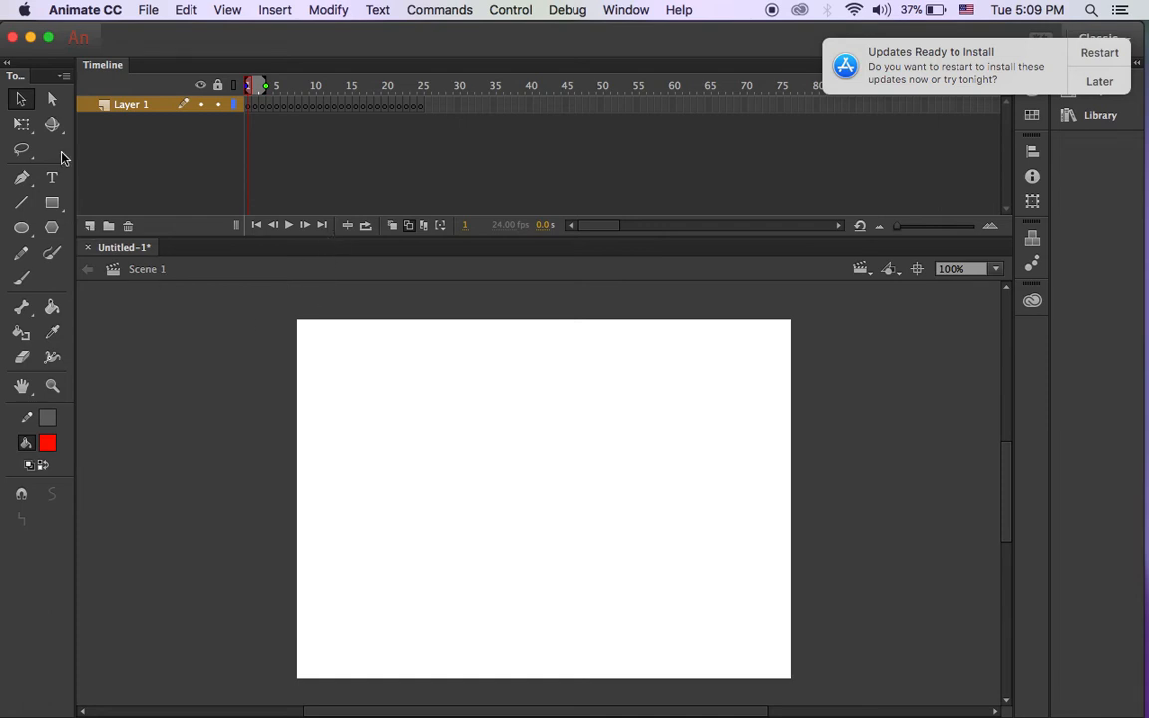
left_click(27, 277)
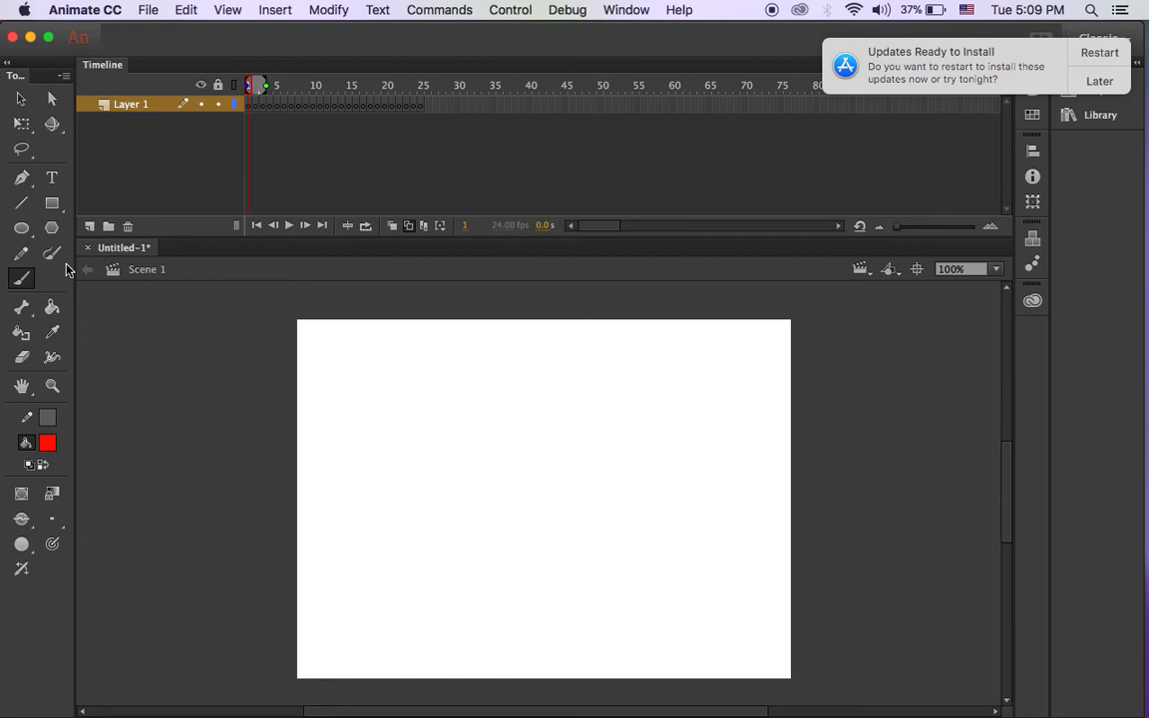
Set the Brush tool's fill color to black.
key("v")
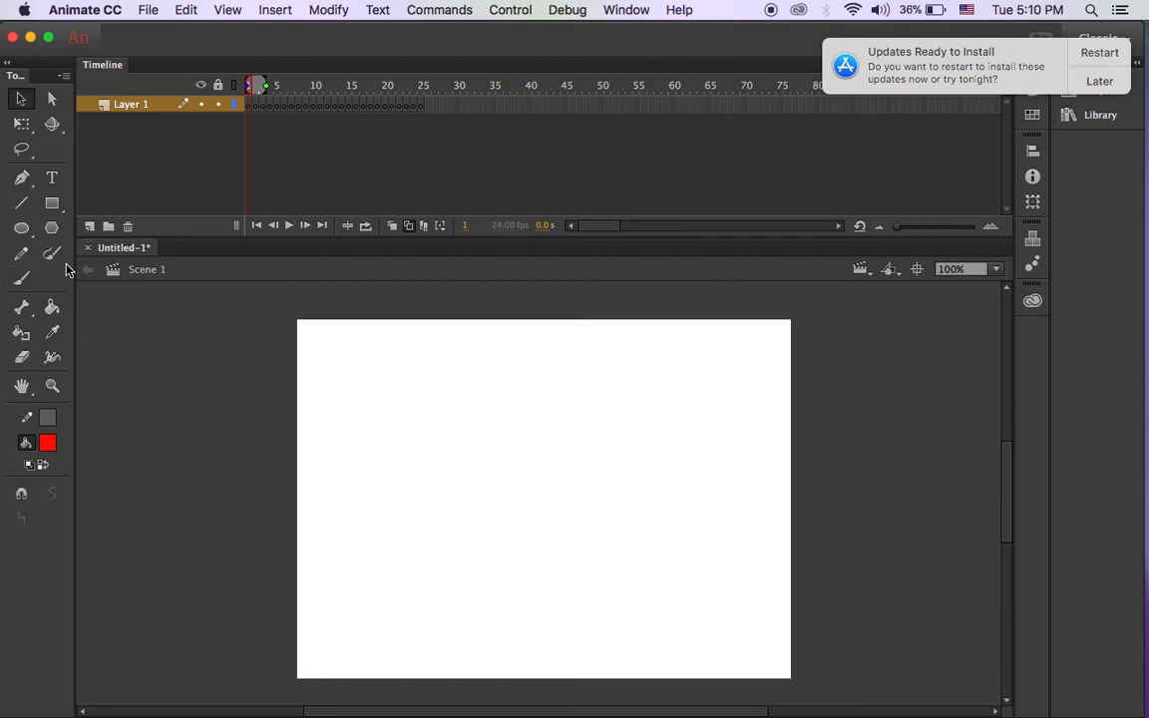
key("b")
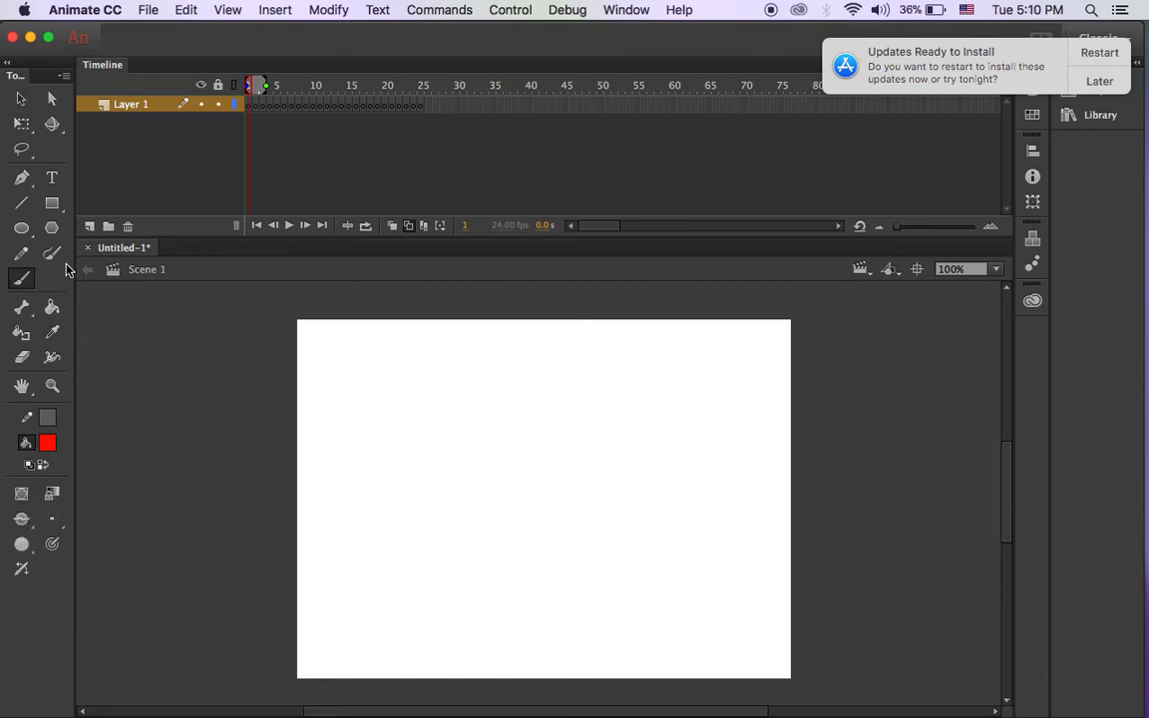
left_click(53, 445)
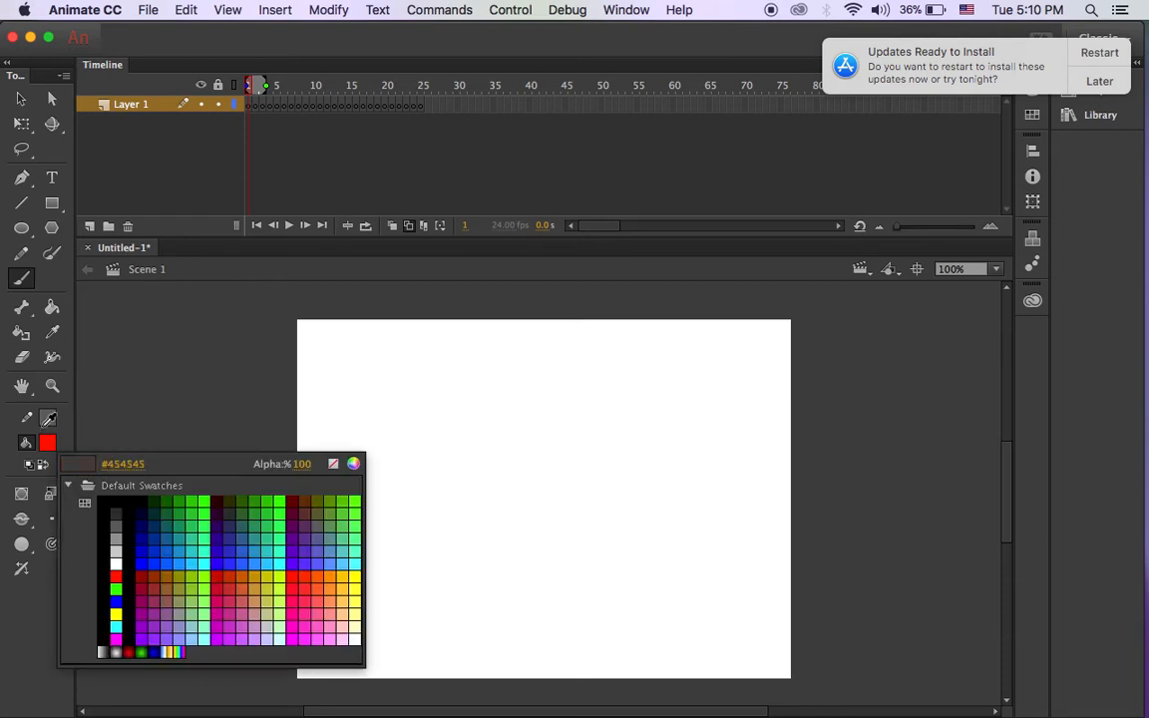
left_click(108, 496)
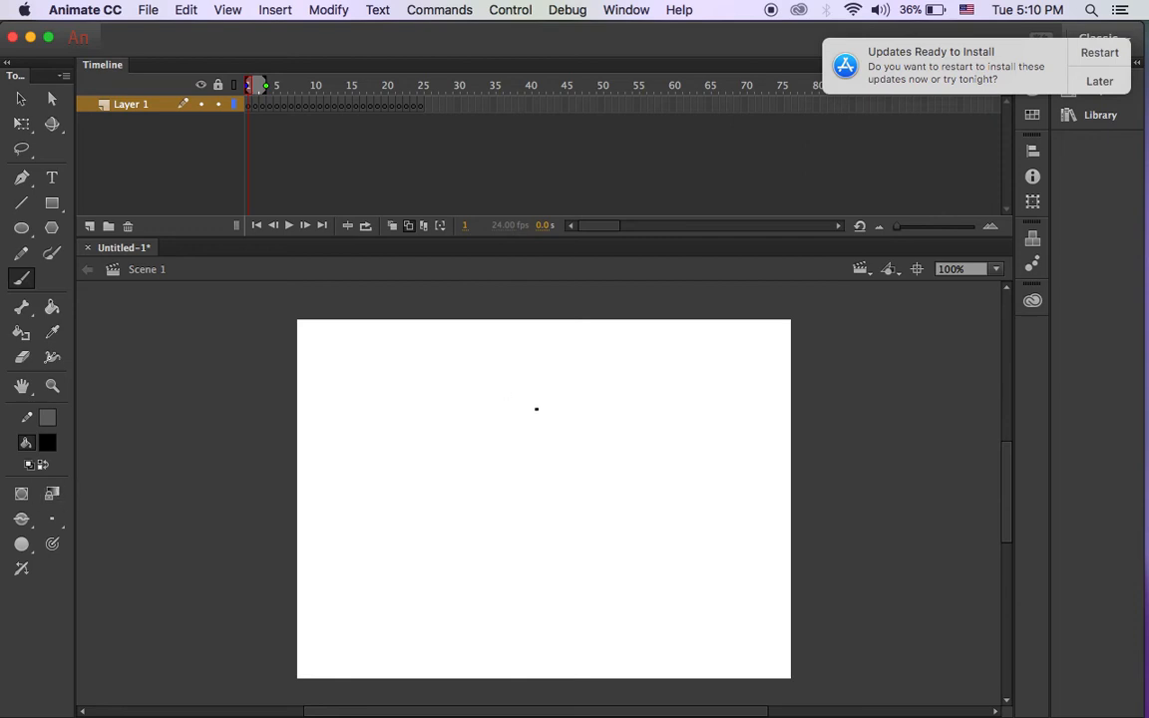
Choose a larger brush size and turn on Use Pressure.
left_click(52, 516)
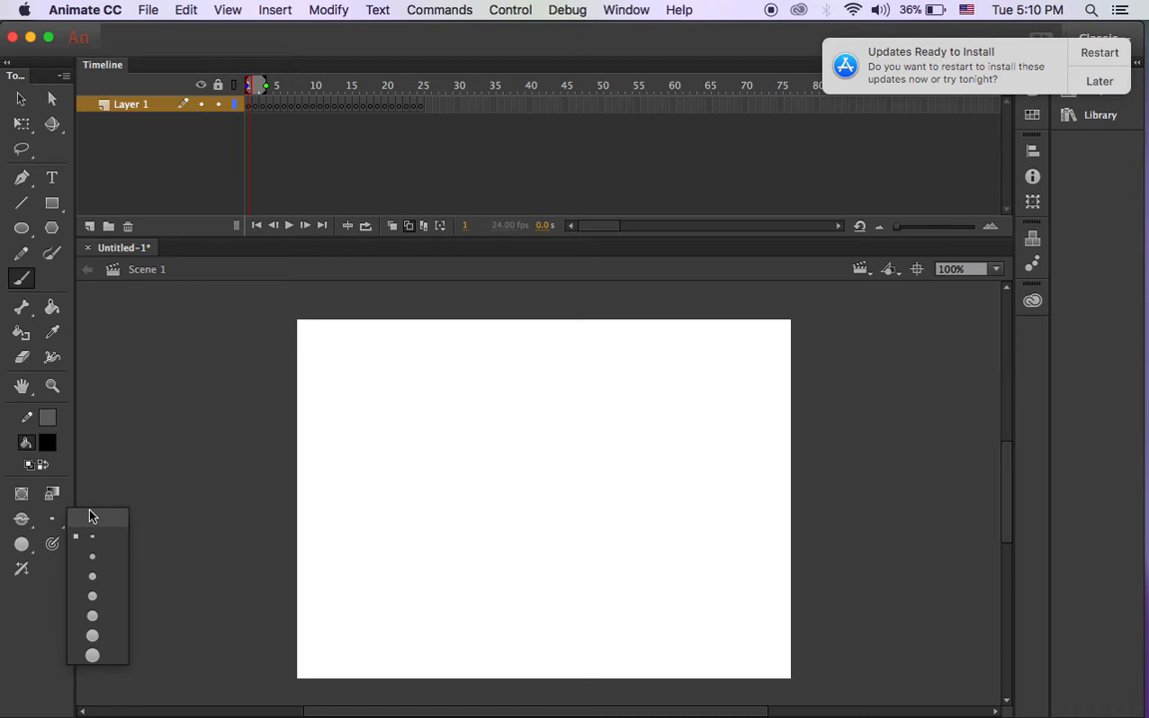
left_click(112, 465)
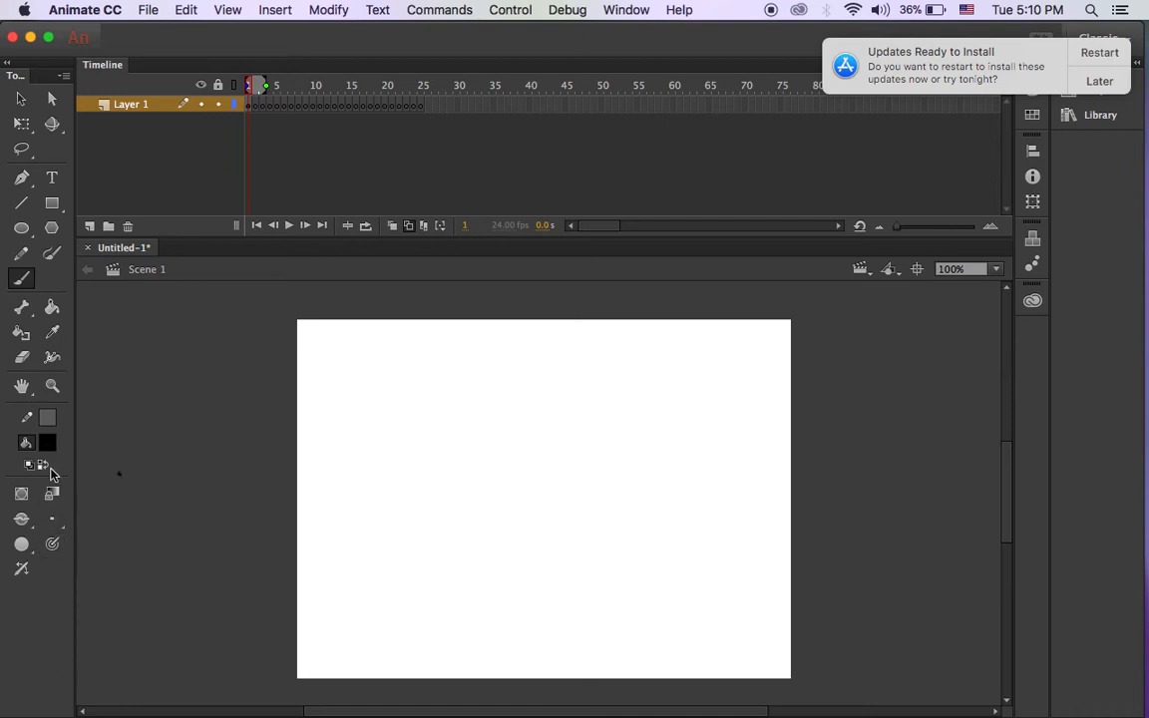
left_click(55, 526)
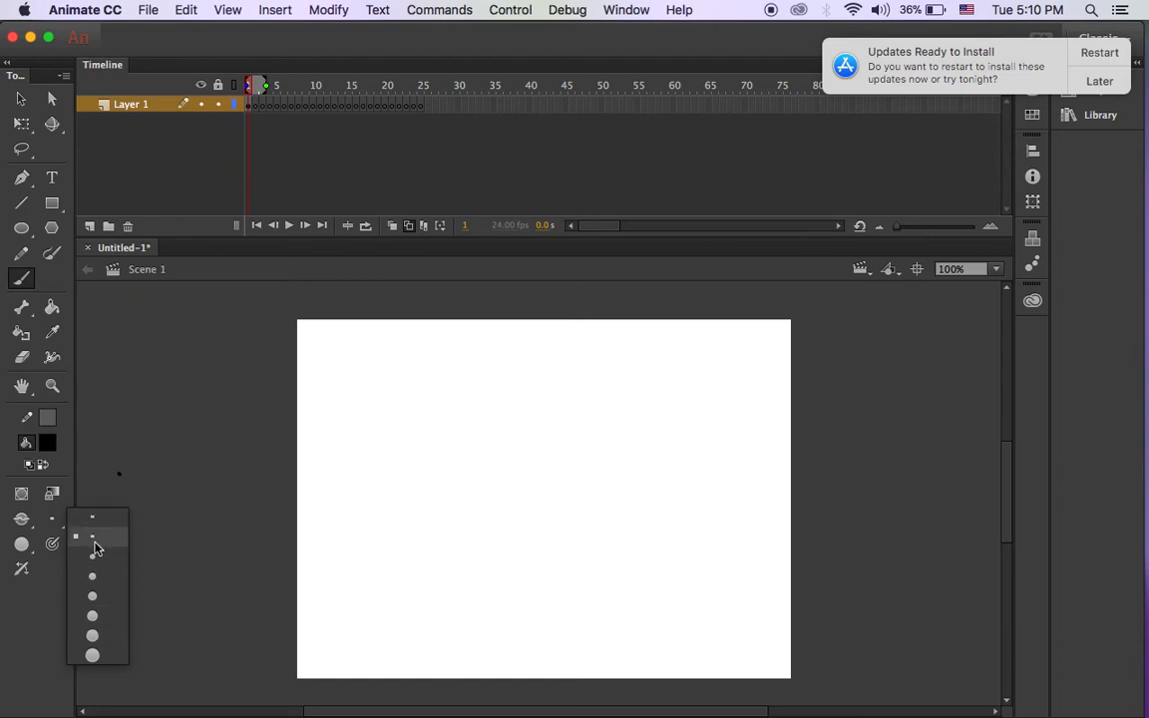
left_click(107, 622)
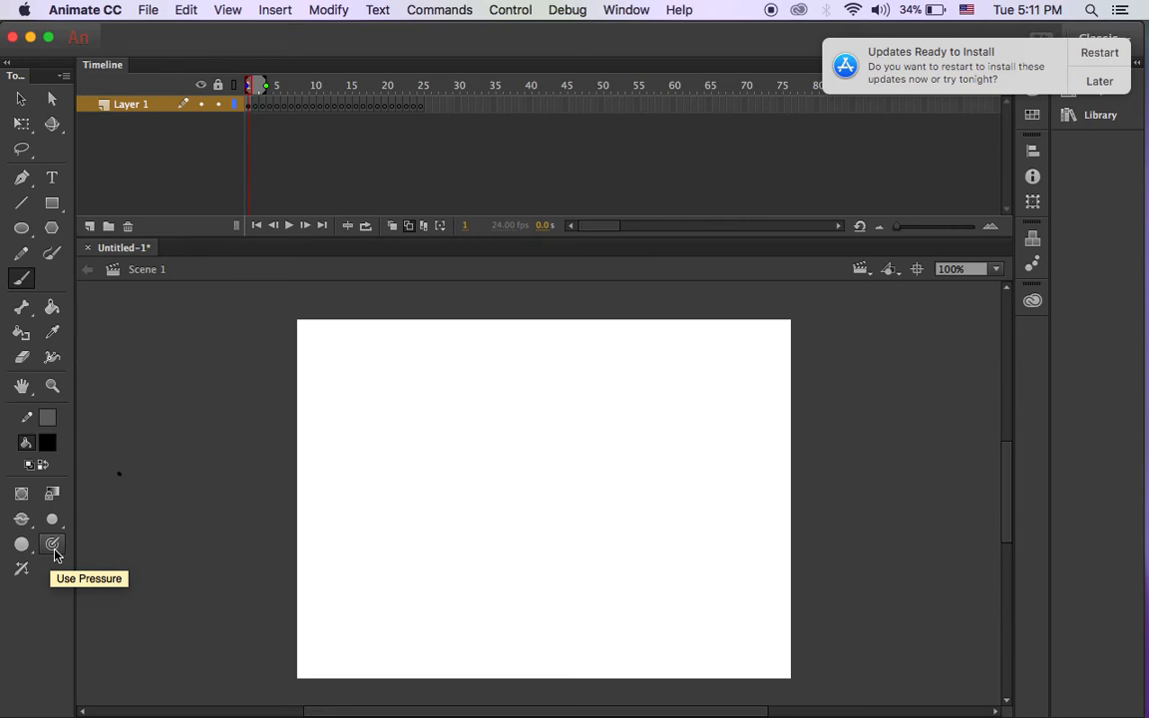
left_click(53, 545)
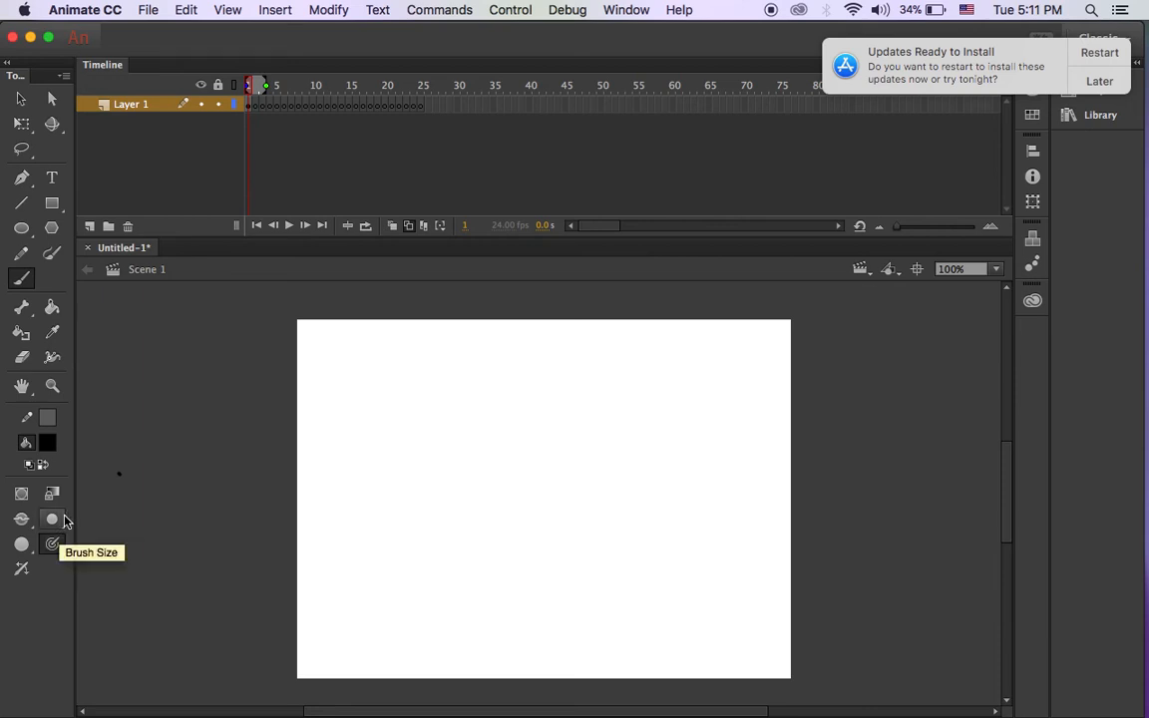
Paint a few practice dots and curvy strokes across the stage.
mouse_move(372, 434)
left_mouse_down()
mouse_move(441, 450)
mouse_move(534, 425)
mouse_move(567, 431)
mouse_move(601, 466)
left_mouse_up()
left_click_drag(574, 391, 618, 412)
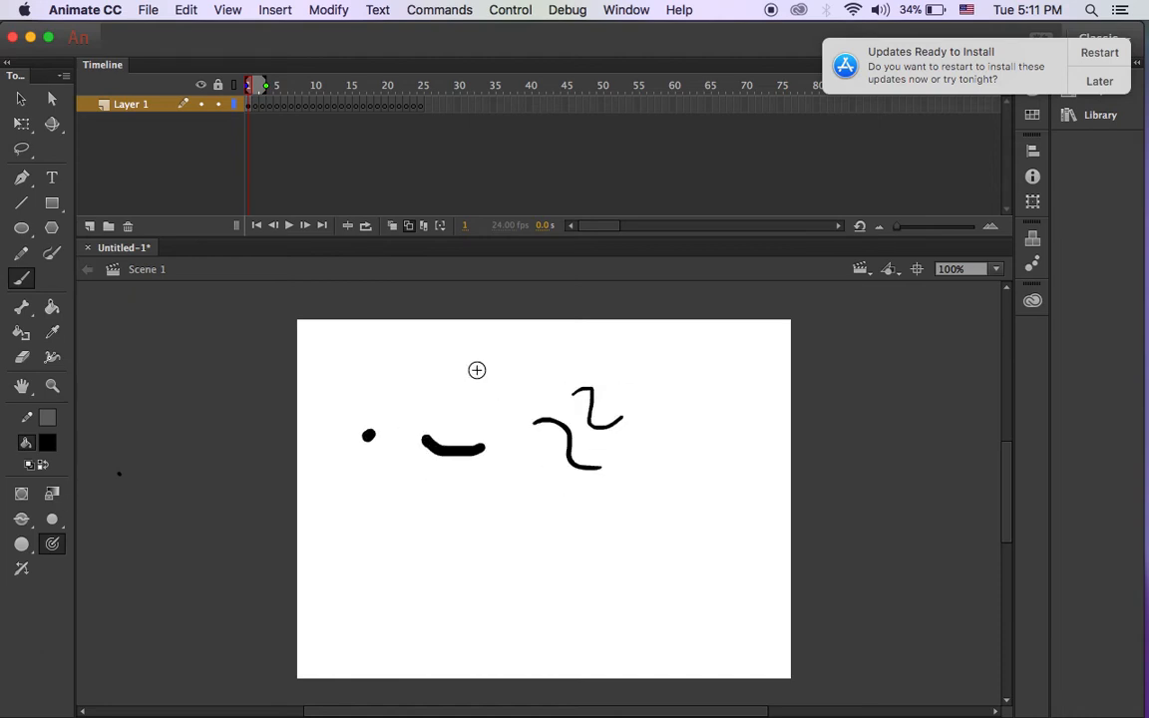
mouse_move(373, 381)
left_mouse_down()
mouse_move(411, 402)
mouse_move(447, 377)
left_mouse_up()
mouse_move(405, 514)
left_mouse_down()
mouse_move(405, 551)
mouse_move(435, 536)
mouse_move(409, 554)
mouse_move(486, 546)
mouse_move(473, 508)
mouse_move(492, 563)
mouse_move(539, 566)
left_mouse_up()
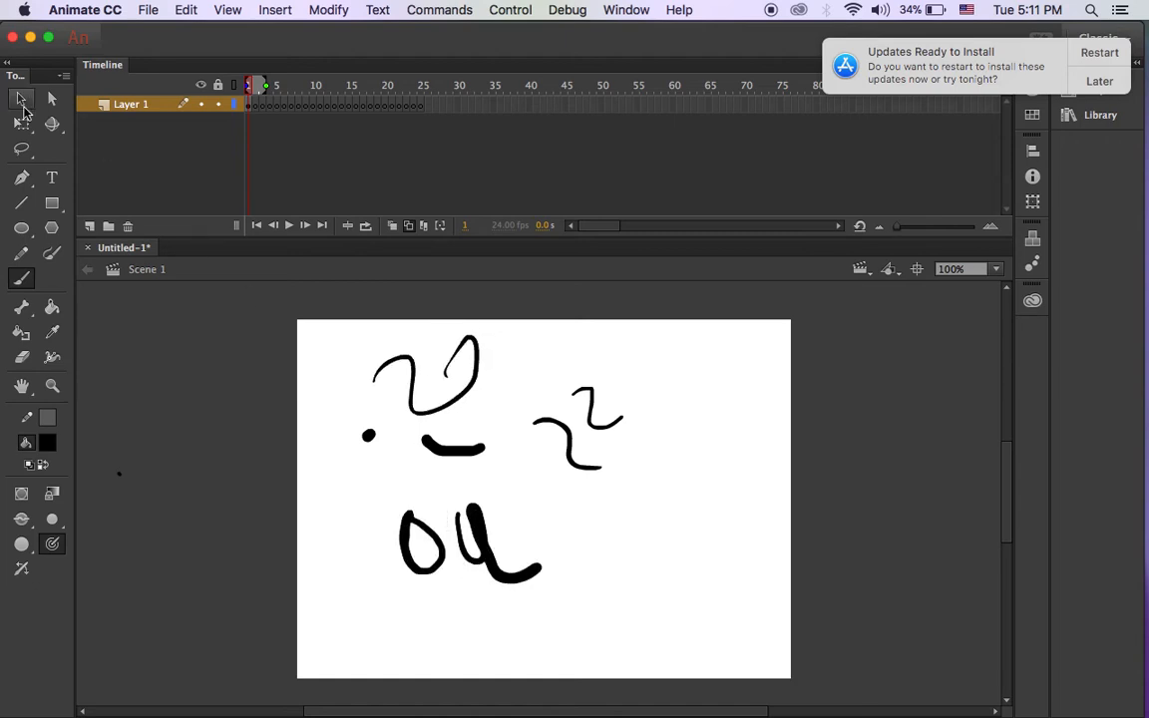
Box-select all the practice strokes and delete them.
left_click(21, 99)
mouse_move(327, 334)
left_mouse_down()
mouse_move(431, 459)
mouse_move(591, 573)
mouse_move(656, 591)
mouse_move(665, 631)
mouse_move(665, 619)
left_mouse_up()
left_click(339, 337)
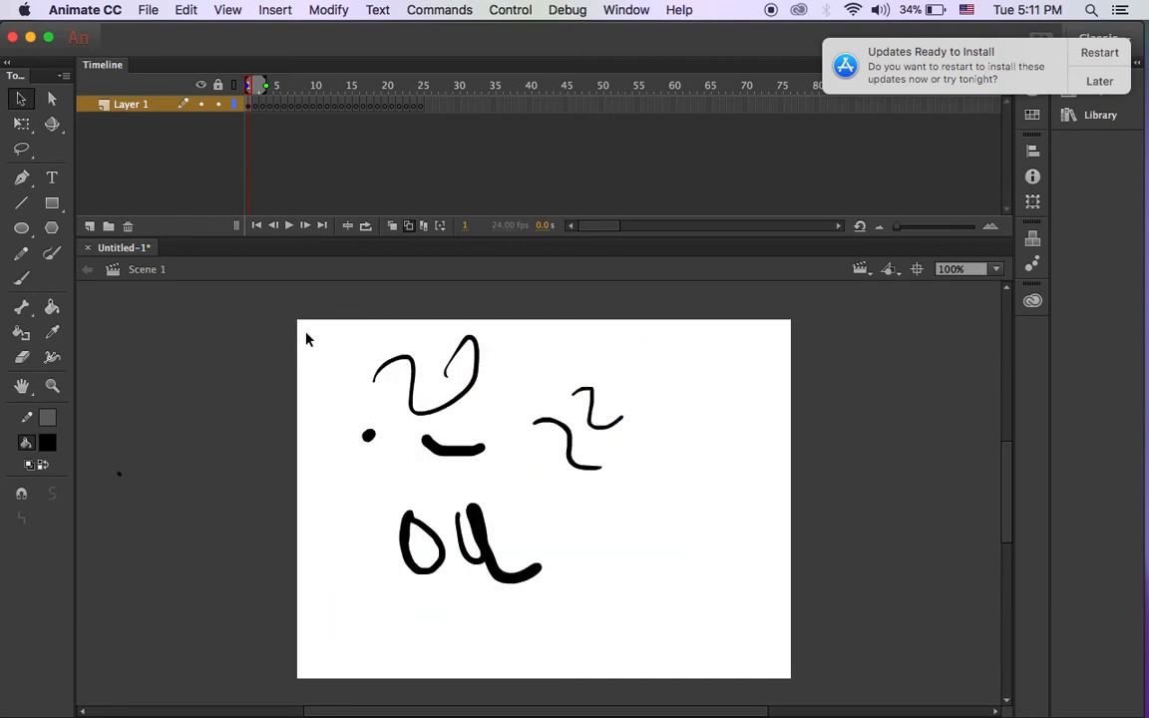
mouse_move(320, 330)
left_mouse_down()
mouse_move(496, 546)
mouse_move(671, 618)
left_mouse_up()
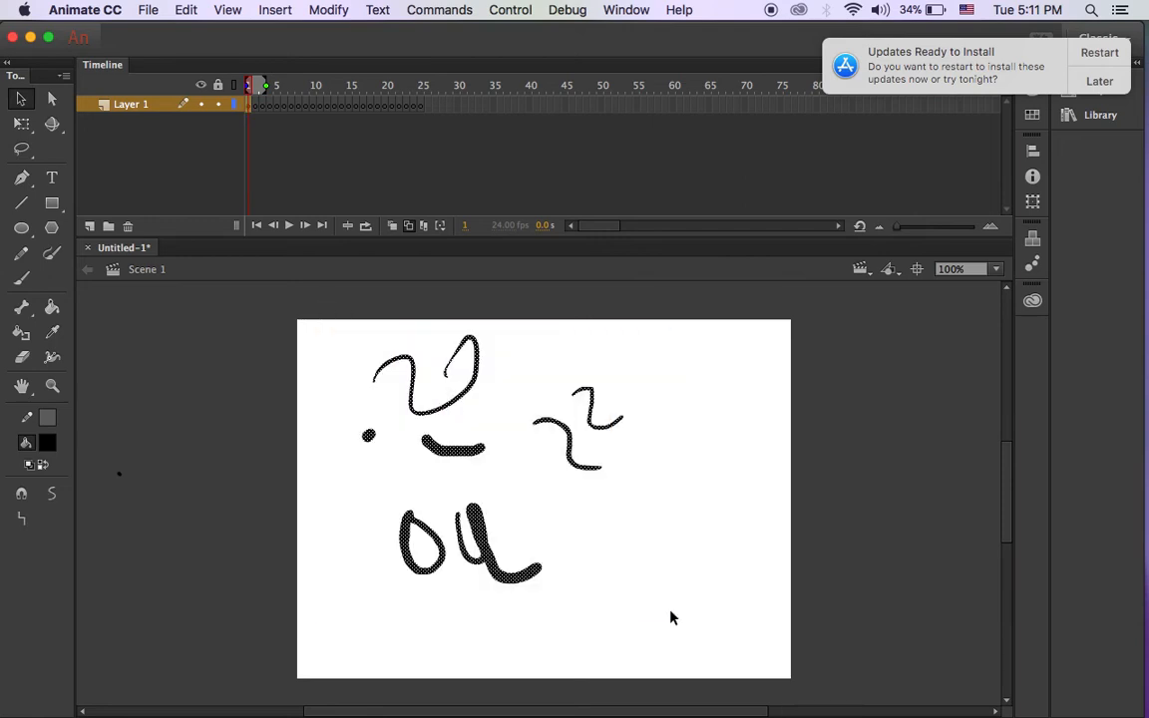
key("Delete")
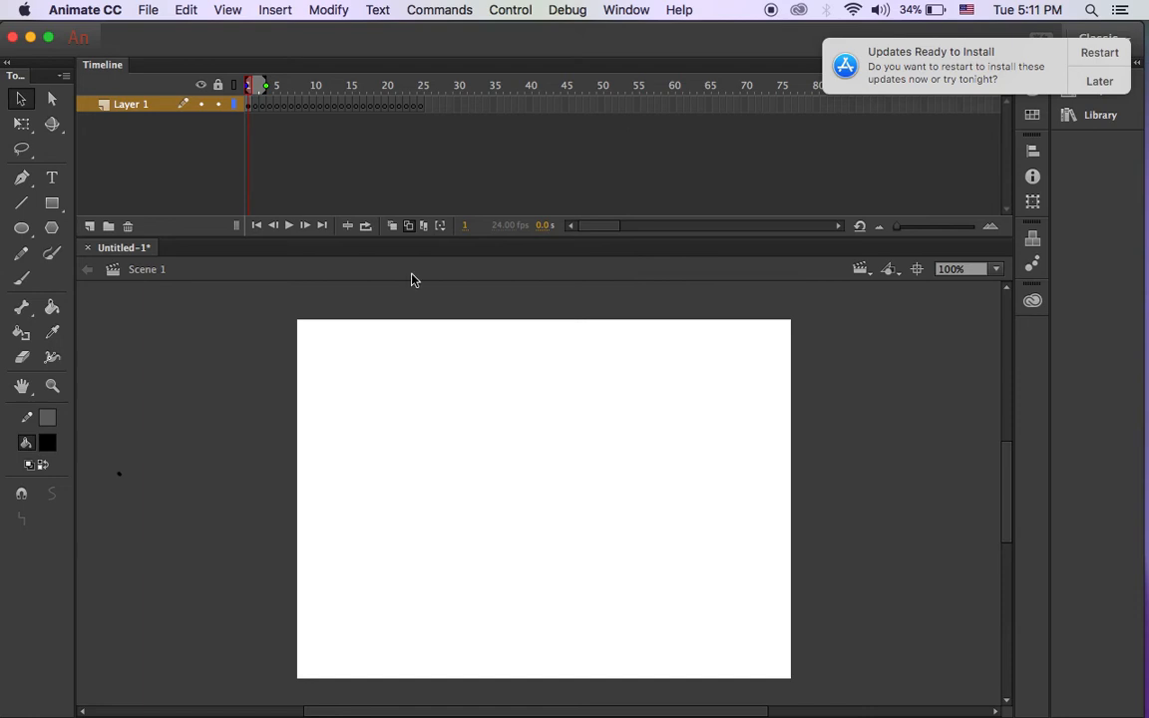
Brush a standing stick figure with round head, body and legs on frame 1.
left_click(22, 278)
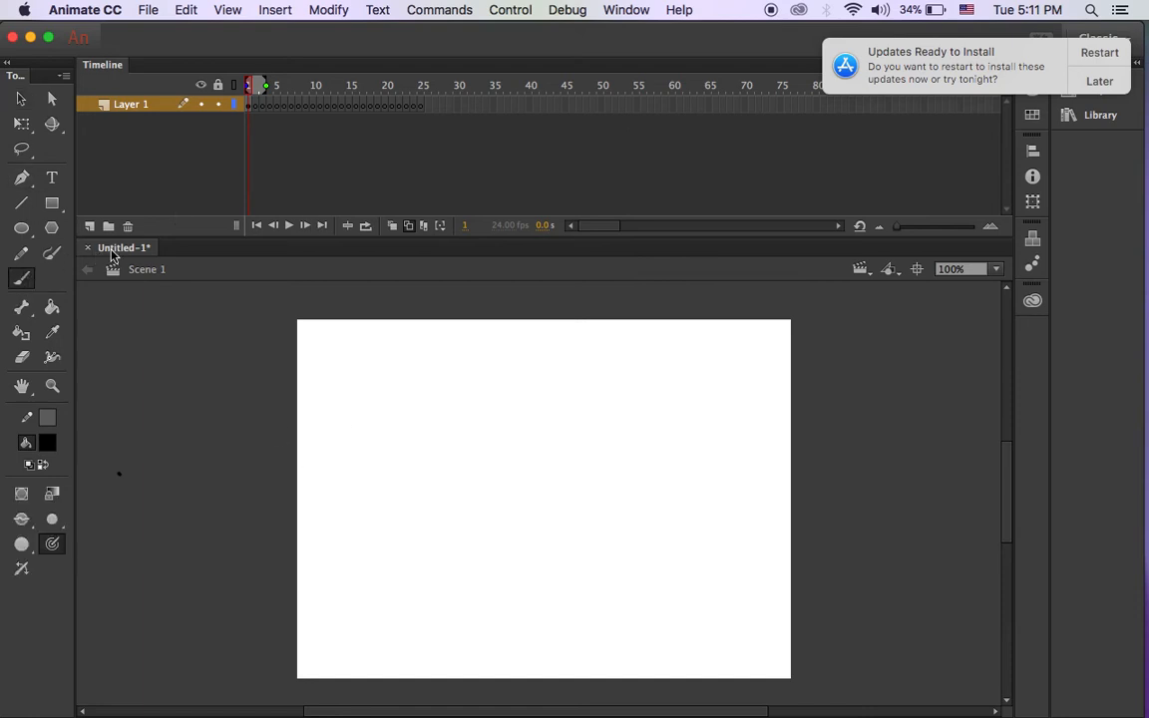
left_click(22, 124)
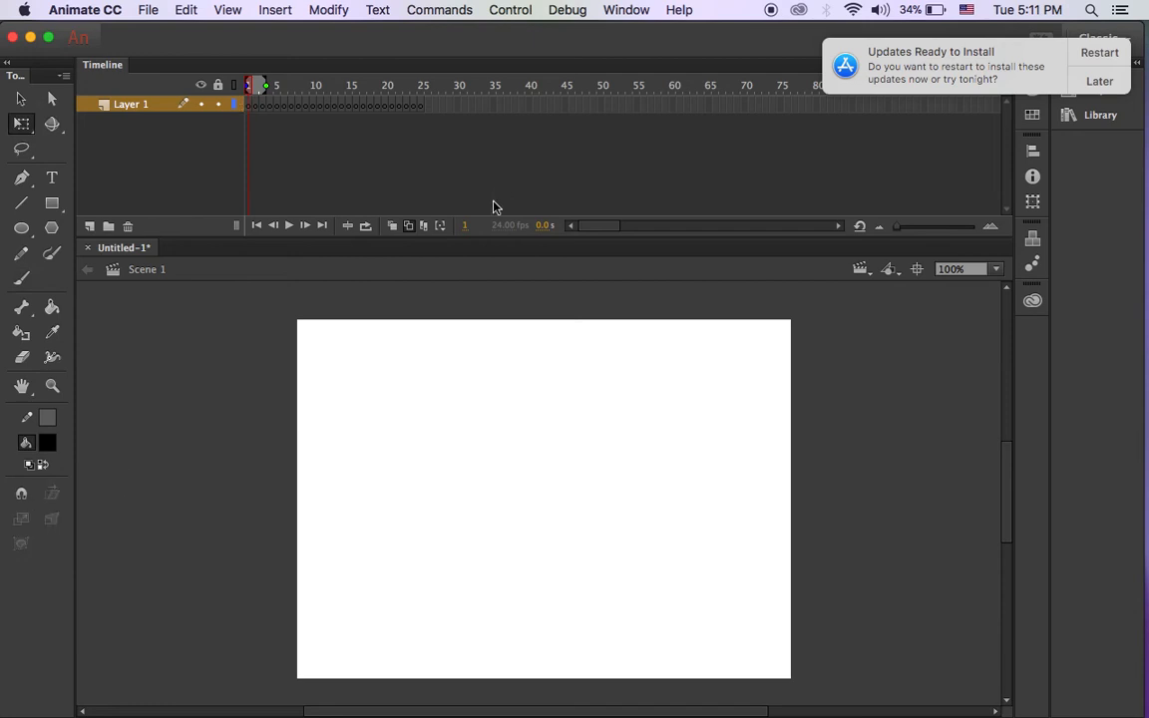
left_click(22, 279)
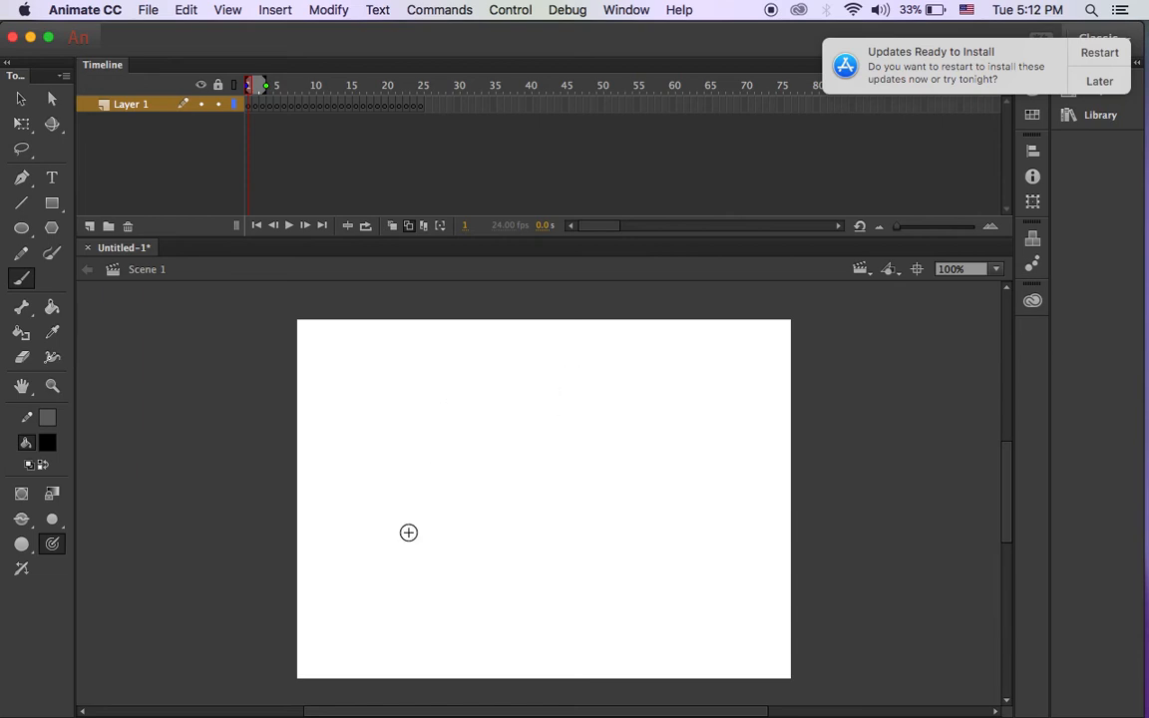
mouse_move(398, 536)
left_mouse_down()
mouse_move(431, 581)
mouse_move(404, 538)
left_mouse_up()
mouse_move(418, 582)
left_mouse_down()
mouse_move(421, 624)
mouse_move(397, 619)
mouse_move(446, 603)
mouse_move(432, 678)
left_mouse_up()
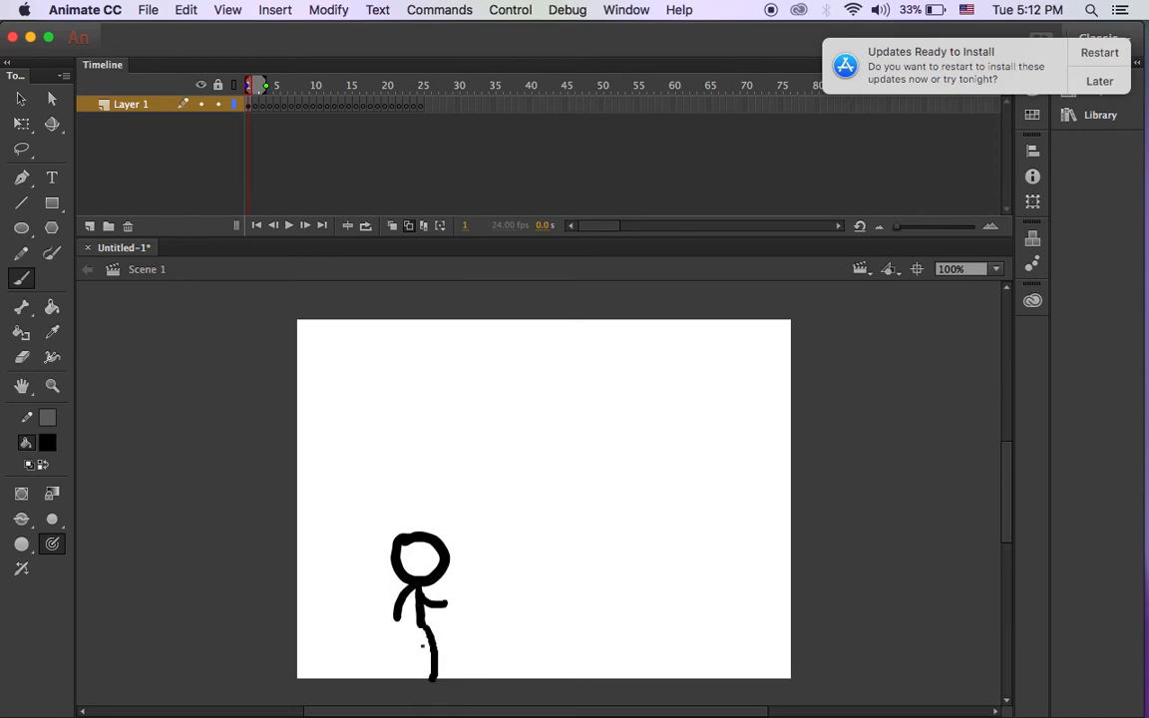
left_click_drag(422, 624, 406, 674)
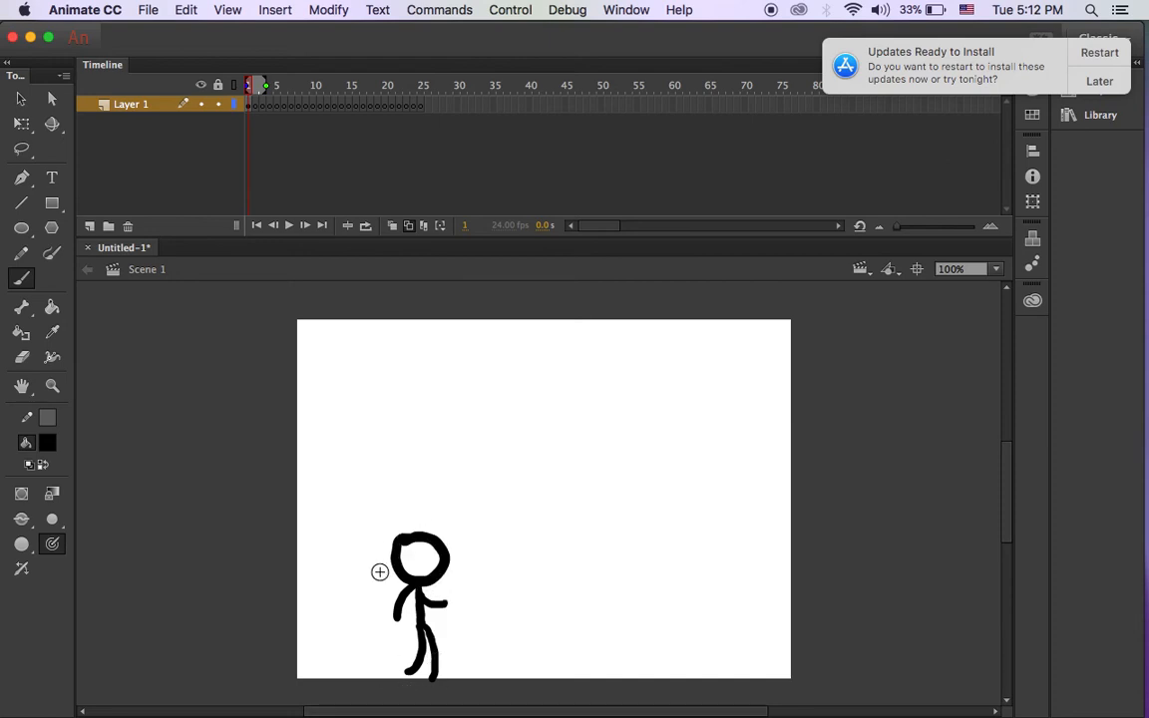
Draw the frame 2 pose's head, body and legs over the onion-skin outline.
left_click(257, 113)
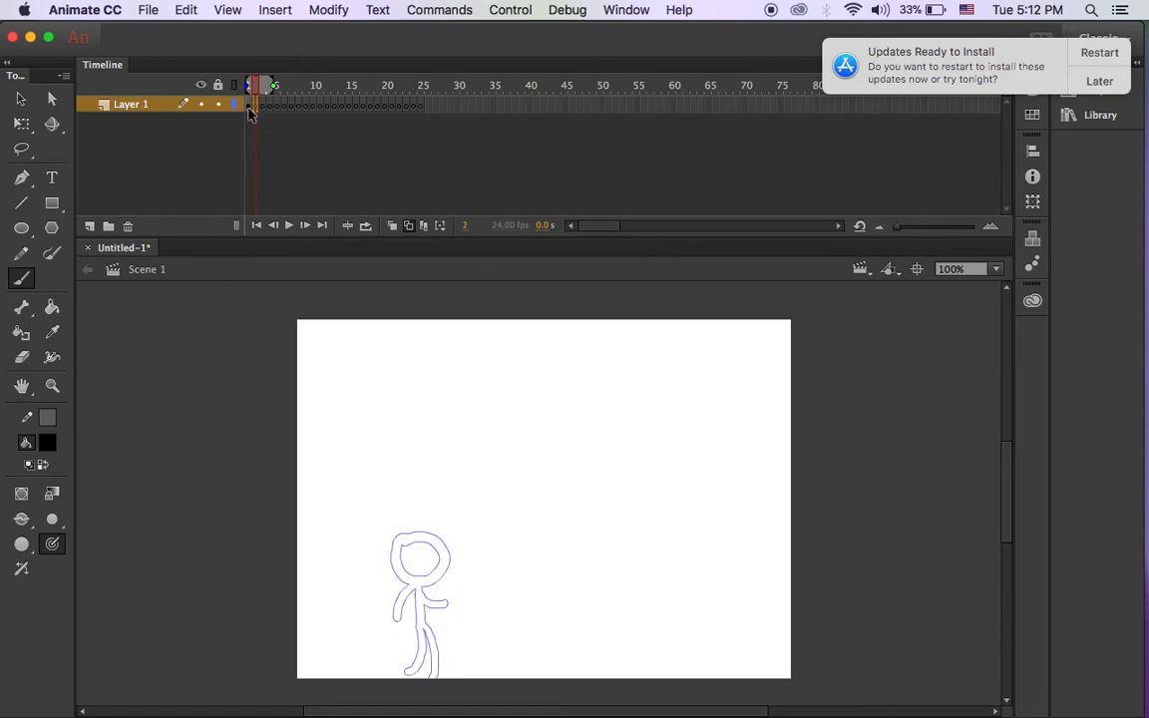
left_click(249, 108)
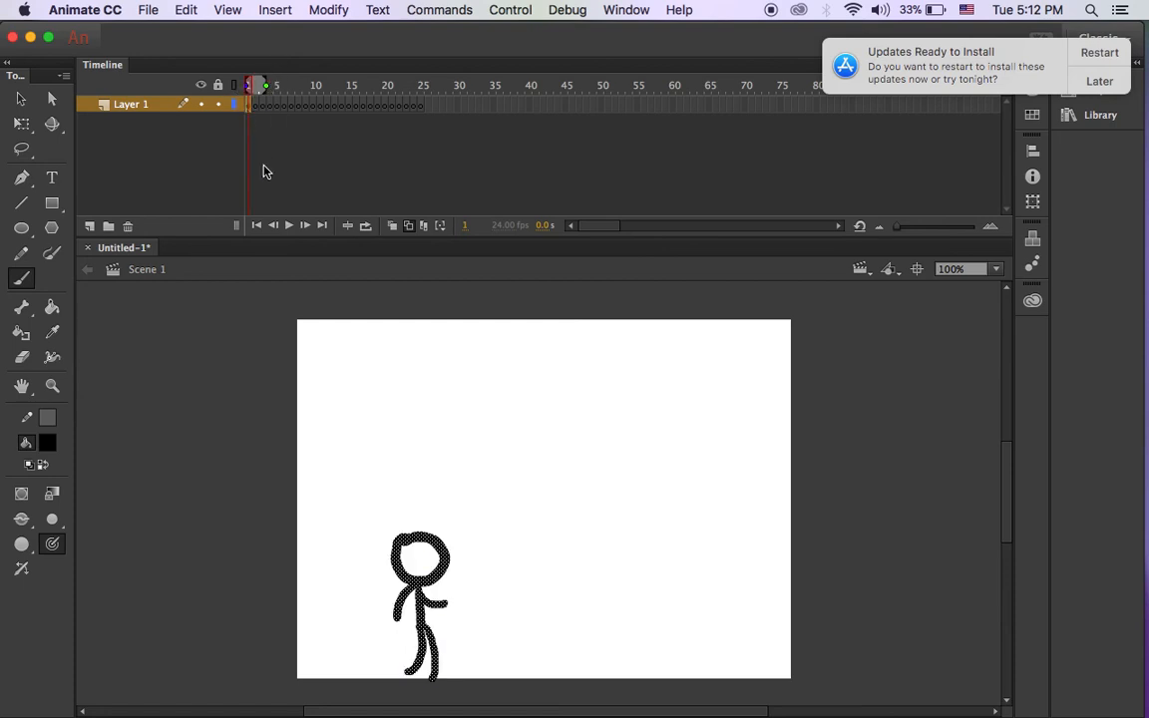
left_click(258, 110)
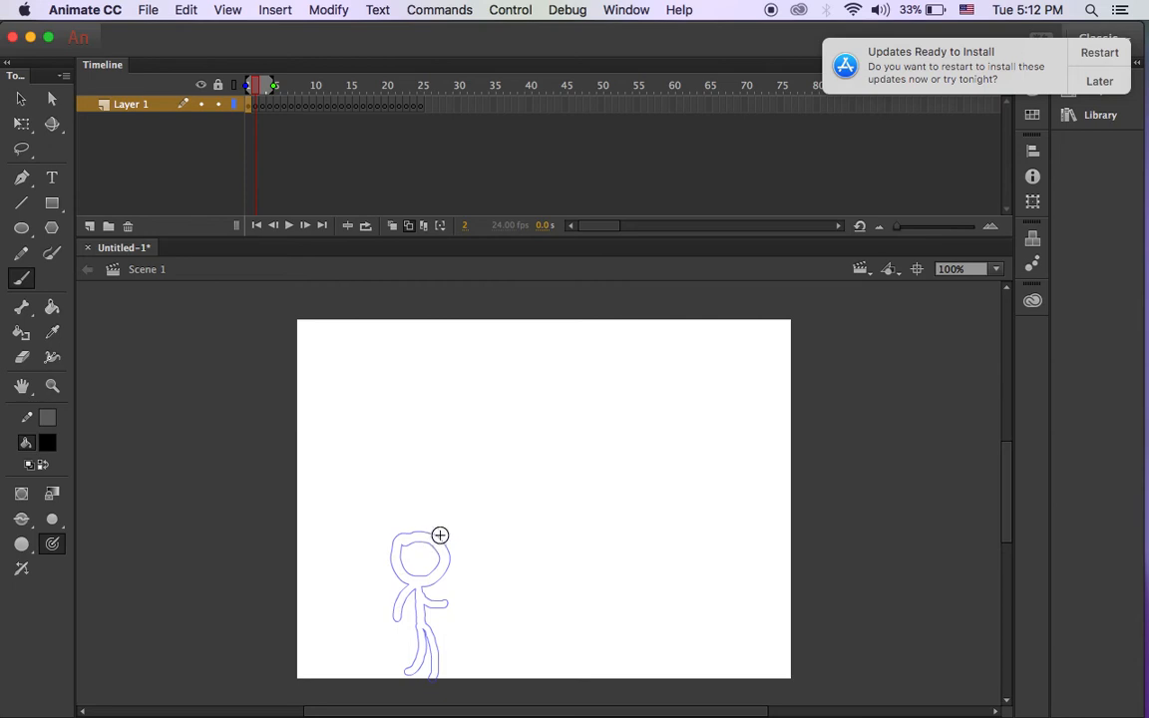
mouse_move(444, 540)
left_mouse_down()
mouse_move(418, 573)
mouse_move(427, 586)
mouse_move(454, 582)
mouse_move(442, 539)
left_mouse_up()
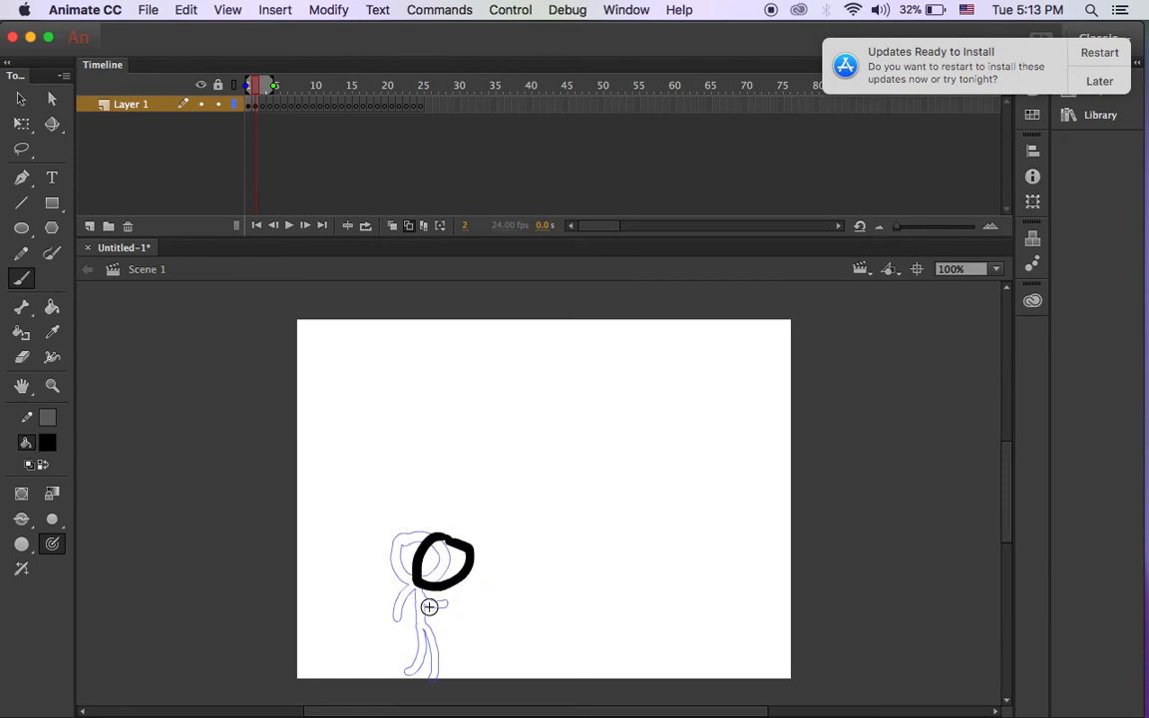
mouse_move(422, 584)
left_mouse_down()
mouse_move(418, 618)
mouse_move(416, 584)
mouse_move(400, 599)
mouse_move(422, 586)
mouse_move(438, 610)
mouse_move(418, 633)
mouse_move(431, 638)
mouse_move(432, 676)
left_mouse_up()
left_click_drag(420, 632, 404, 680)
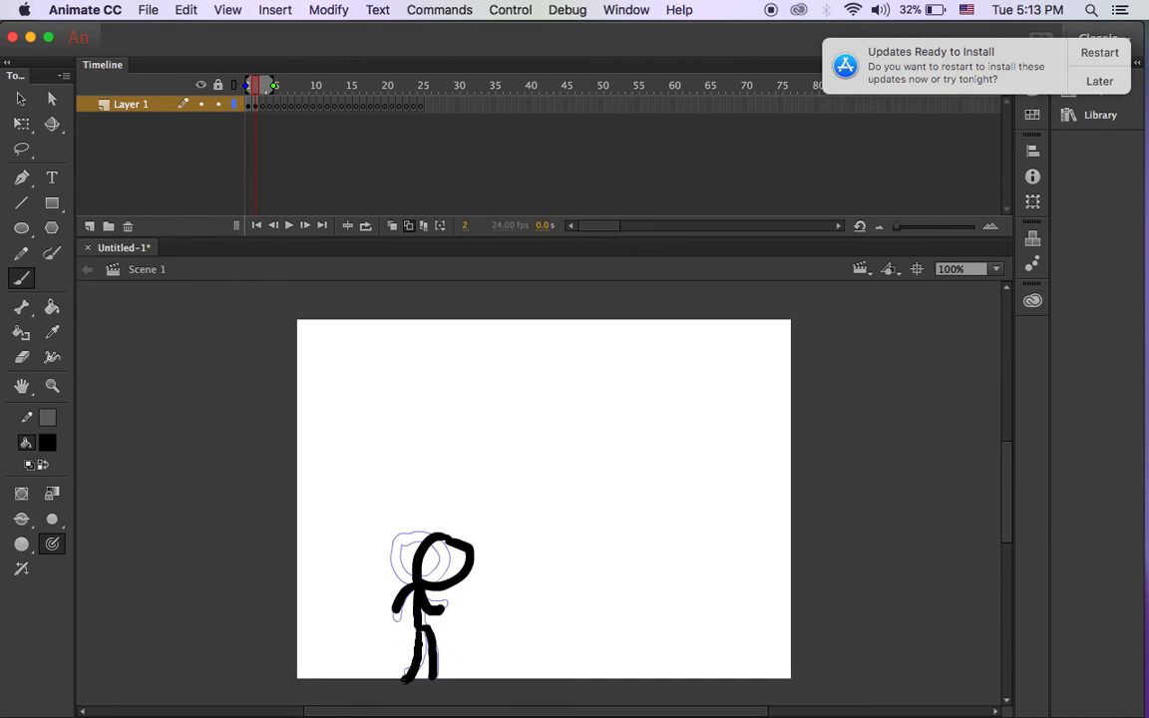
Draw the crouching figure with legs and arms on frames 3 and 4.
left_click(263, 108)
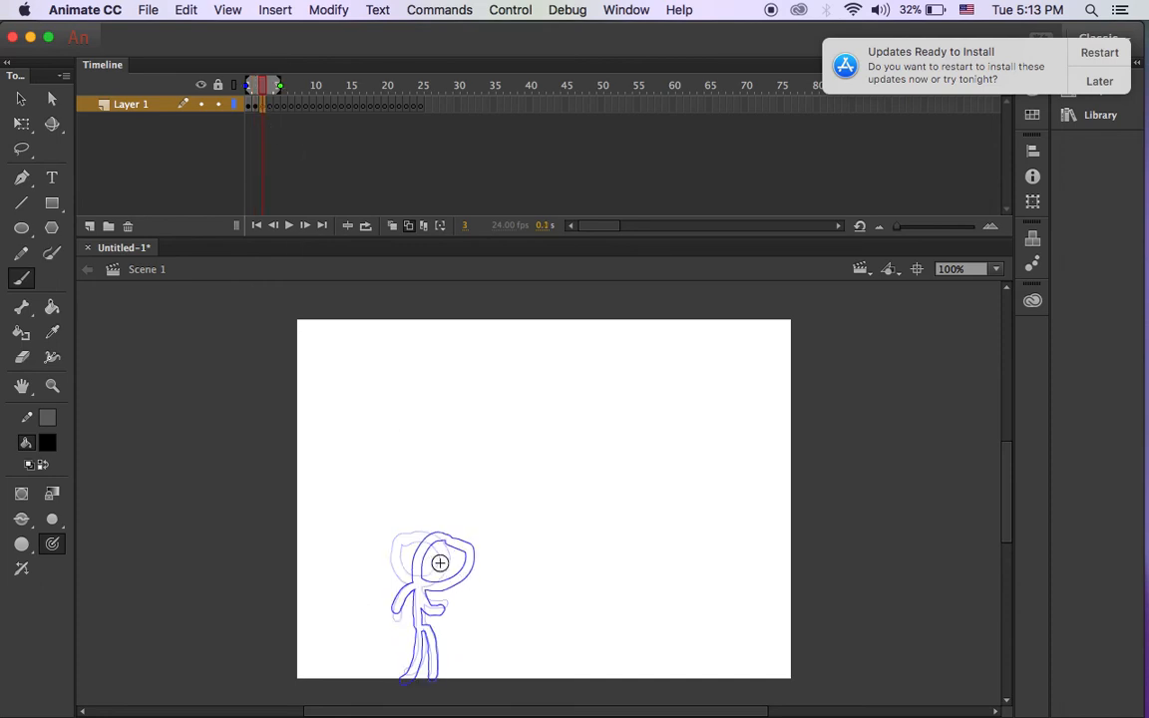
mouse_move(433, 577)
left_mouse_down()
mouse_move(442, 607)
mouse_move(452, 565)
mouse_move(422, 607)
mouse_move(416, 641)
mouse_move(430, 645)
mouse_move(431, 673)
mouse_move(418, 648)
mouse_move(403, 683)
left_mouse_up()
left_click_drag(423, 604, 406, 640)
left_click_drag(424, 605, 434, 624)
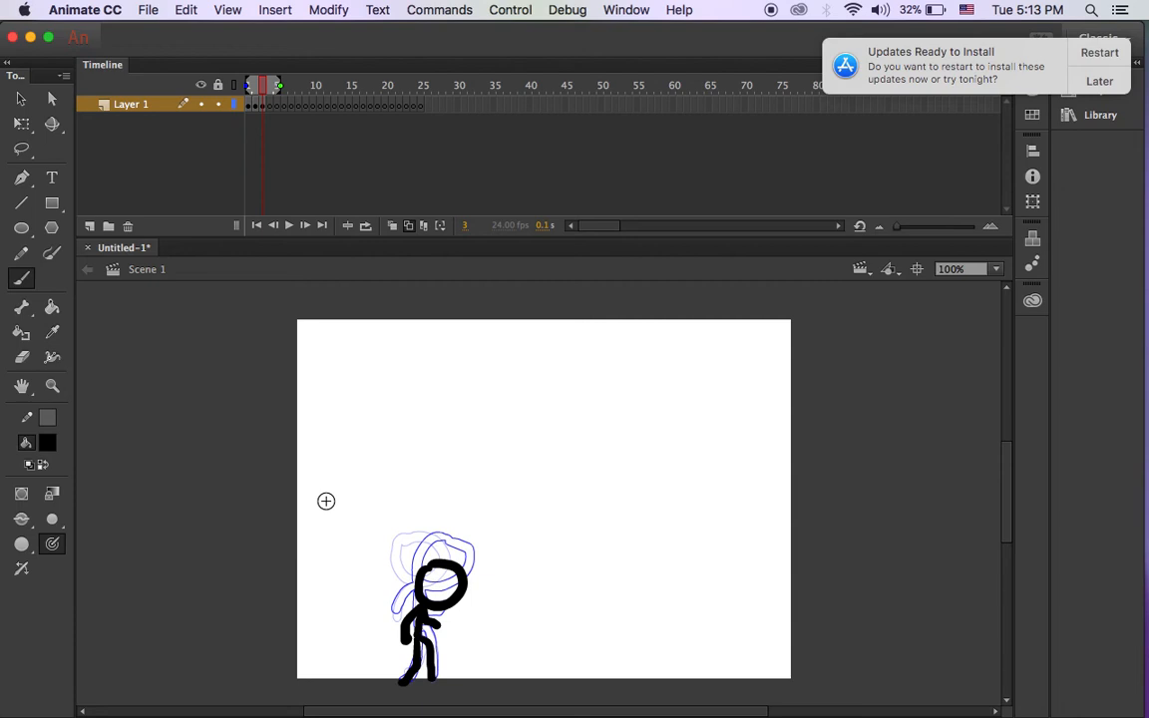
left_click(275, 109)
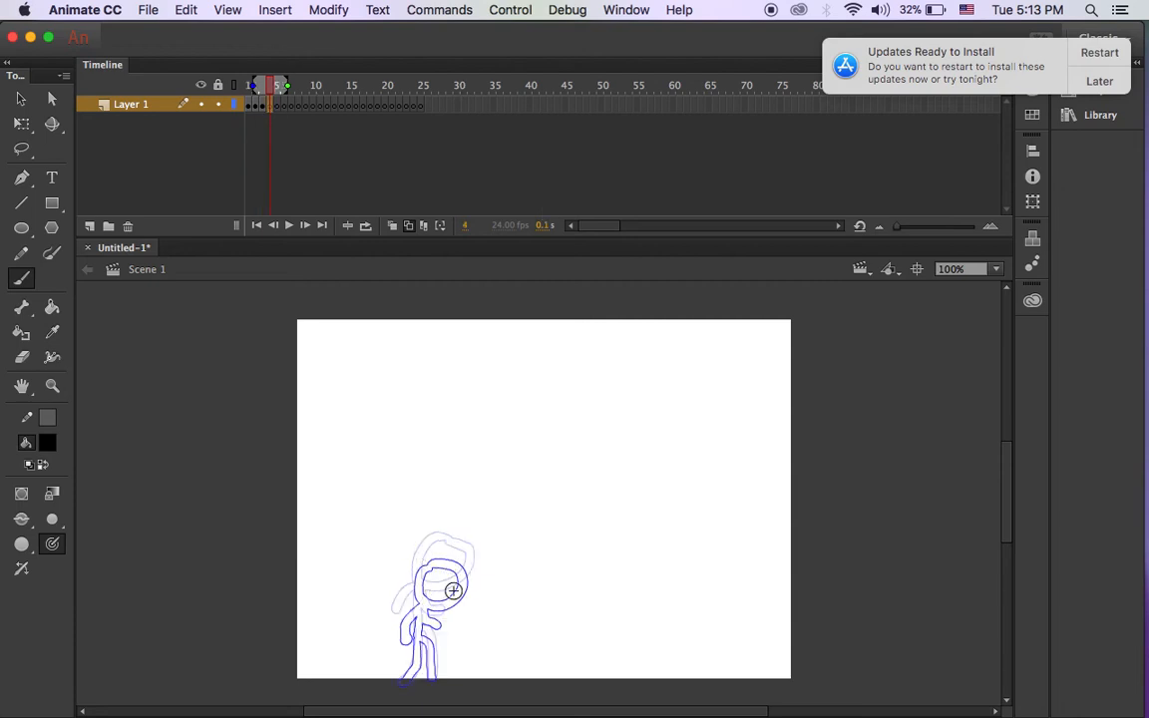
mouse_move(451, 585)
left_mouse_down()
mouse_move(434, 615)
mouse_move(423, 610)
mouse_move(407, 638)
mouse_move(426, 646)
mouse_move(429, 684)
left_mouse_up()
left_click_drag(408, 638, 389, 677)
mouse_move(424, 605)
left_mouse_down()
mouse_move(408, 599)
mouse_move(398, 619)
mouse_move(433, 633)
left_mouse_up()
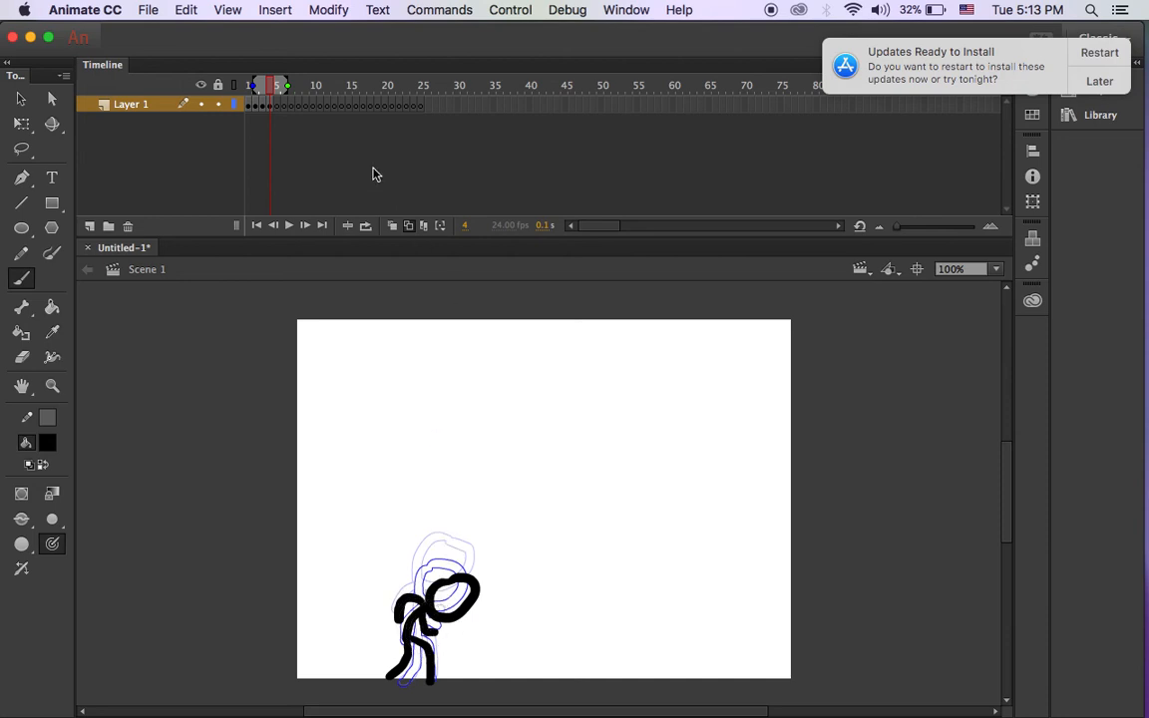
Draw the frame 5 leap: stretched body, both arms and a trailing leg.
left_click(276, 106)
left_click(287, 106)
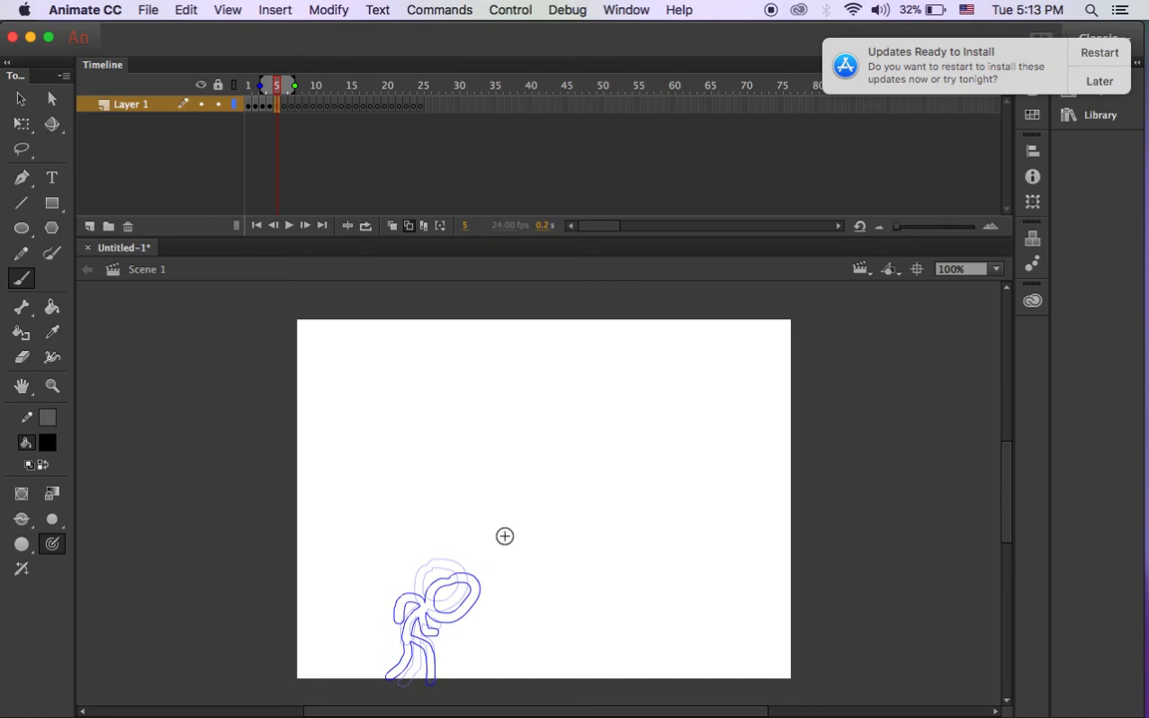
mouse_move(505, 531)
left_mouse_down()
mouse_move(519, 562)
mouse_move(507, 530)
mouse_move(461, 583)
mouse_move(485, 582)
mouse_move(478, 602)
mouse_move(462, 587)
mouse_move(425, 615)
left_mouse_up()
mouse_move(489, 558)
left_mouse_down()
mouse_move(460, 569)
mouse_move(511, 579)
left_mouse_up()
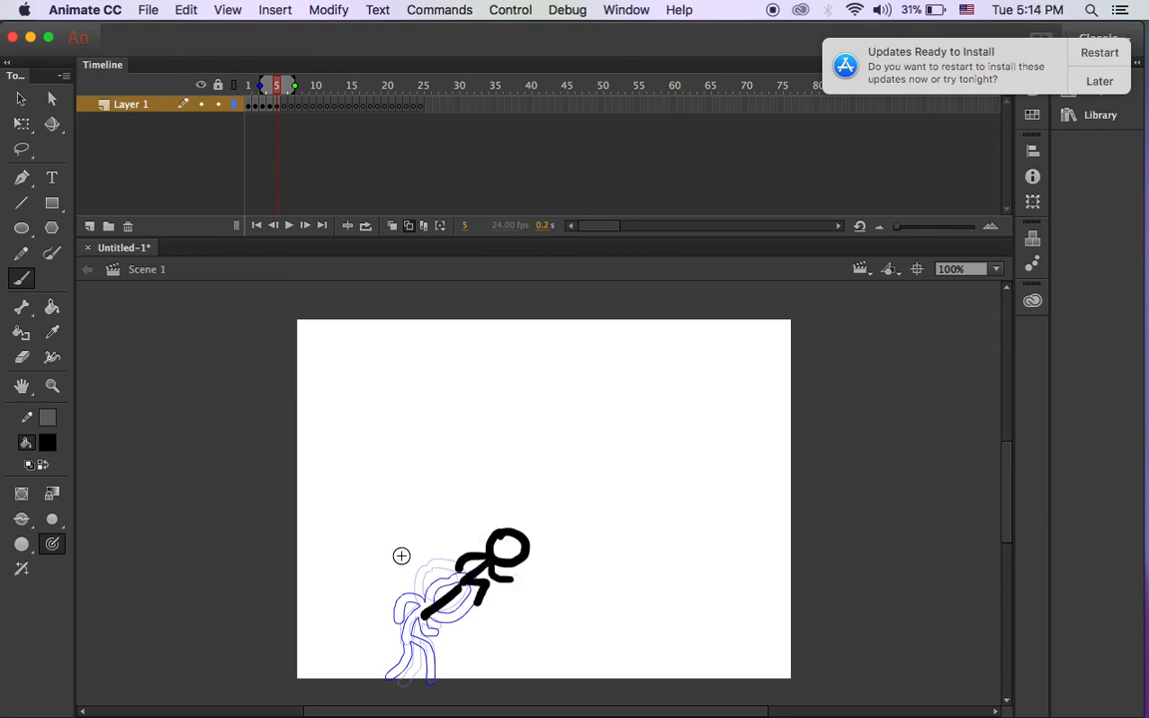
mouse_move(401, 621)
left_mouse_down()
mouse_move(374, 649)
mouse_move(431, 666)
left_mouse_up()
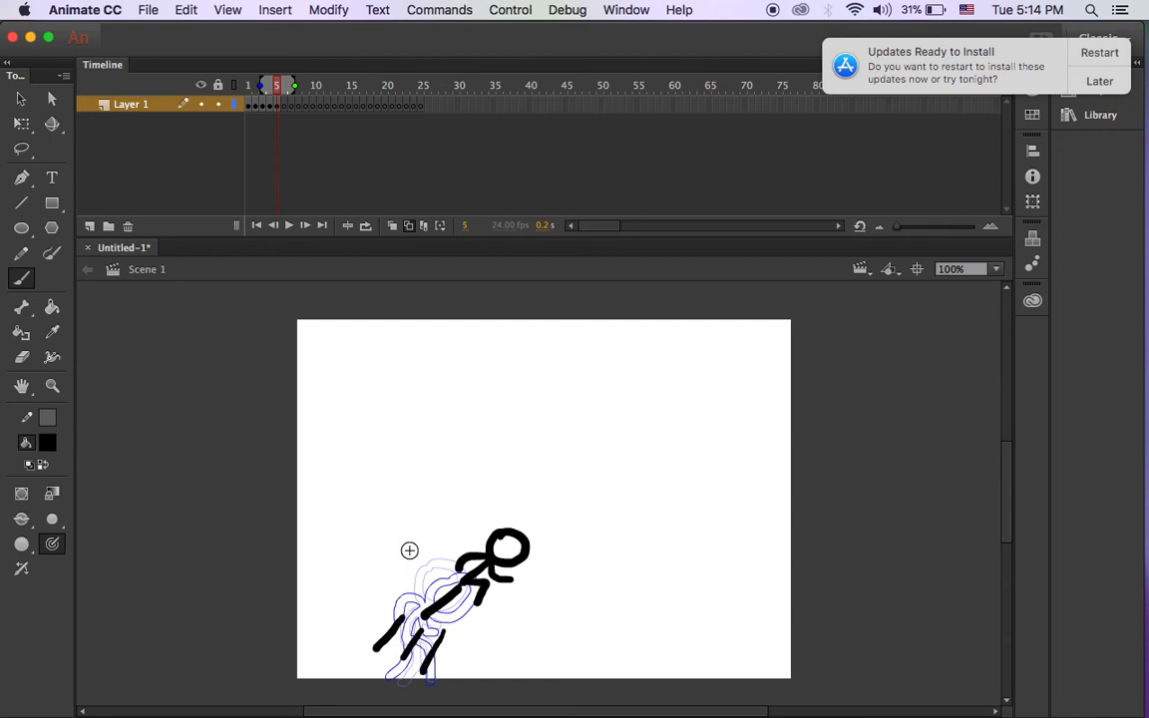
Draw the airborne figure's head, legs and arms on frames 6 and 7.
left_click(284, 107)
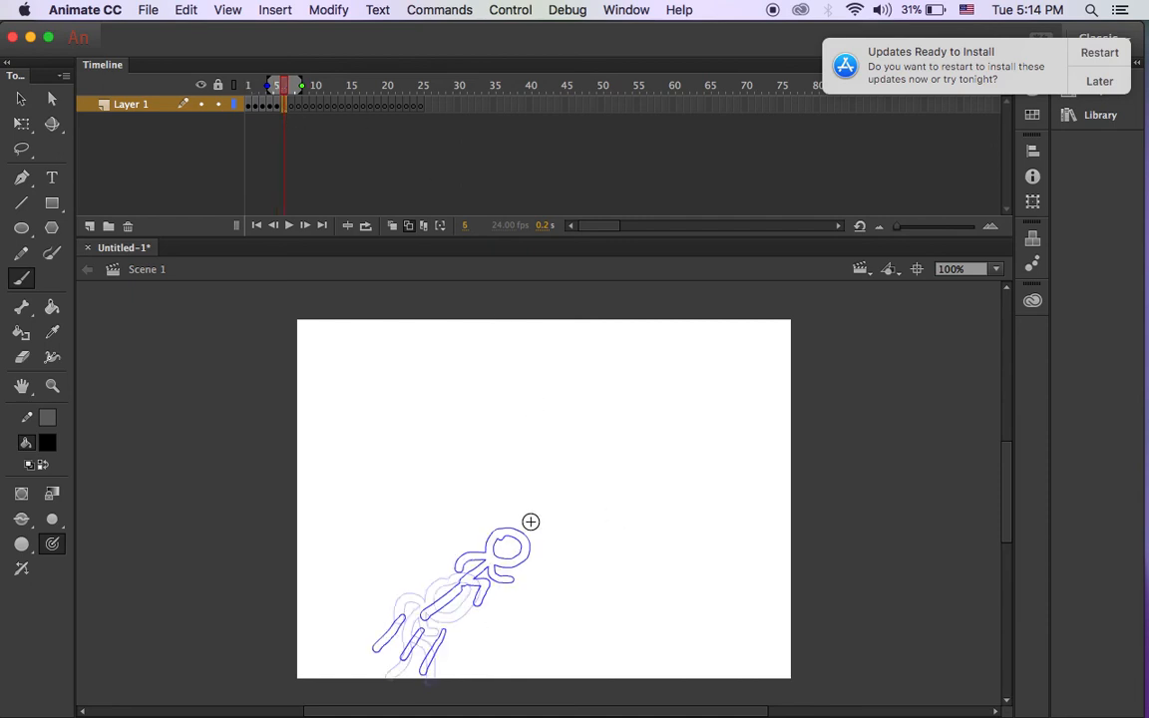
mouse_move(544, 500)
left_mouse_down()
mouse_move(567, 521)
mouse_move(513, 554)
left_mouse_up()
left_click_drag(533, 559, 507, 600)
mouse_move(537, 530)
left_mouse_down()
mouse_move(509, 539)
mouse_move(558, 551)
left_mouse_up()
left_click(292, 106)
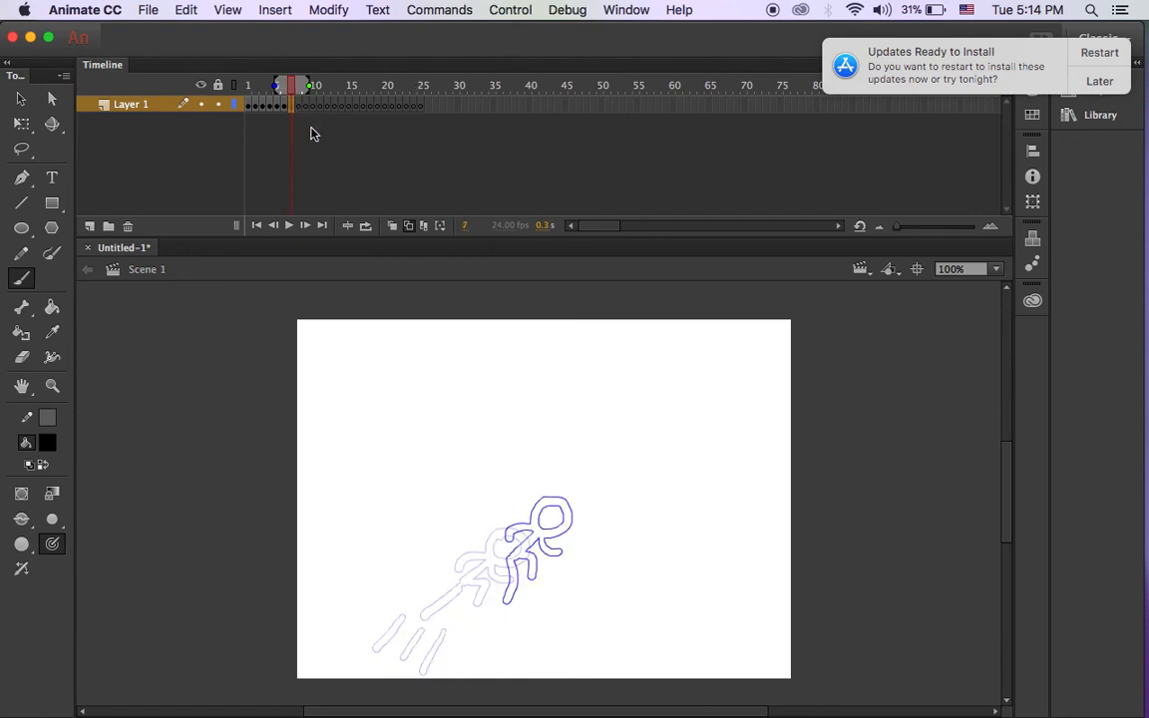
mouse_move(566, 521)
left_mouse_down()
mouse_move(593, 546)
mouse_move(566, 541)
mouse_move(578, 577)
mouse_move(575, 559)
mouse_move(562, 575)
mouse_move(601, 559)
left_mouse_up()
left_click_drag(583, 585, 603, 604)
left_click_drag(580, 581, 581, 612)
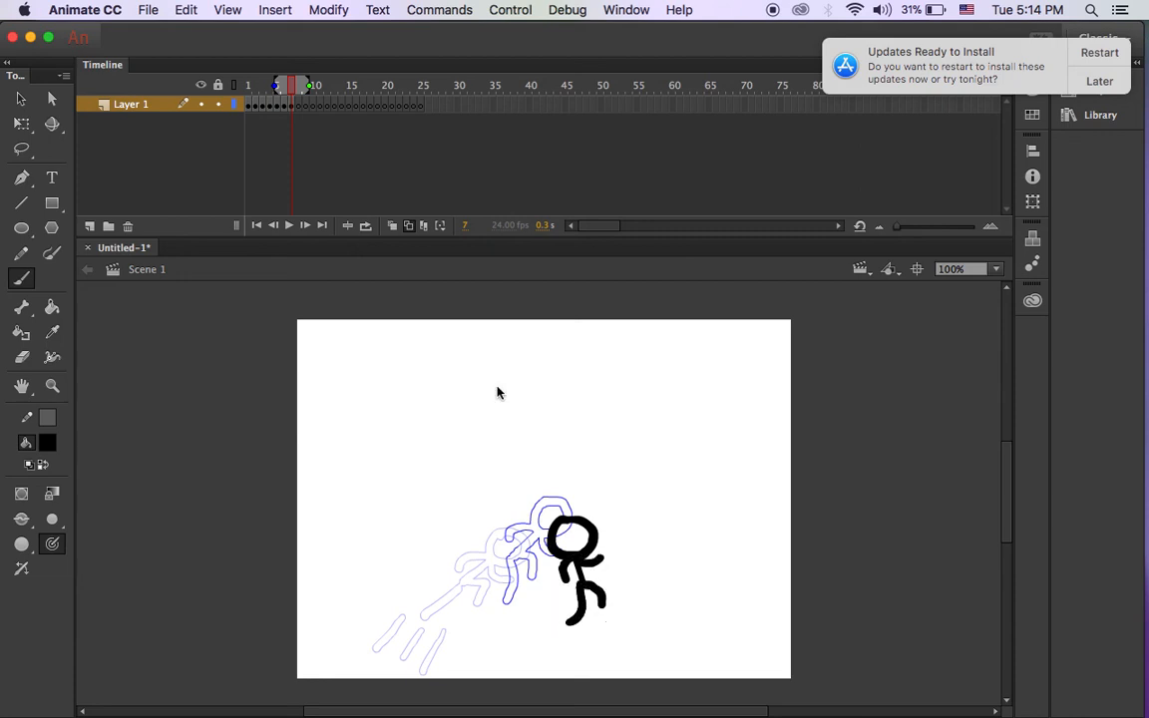
Add blank keyframes 8 and 9 with F7 and brush each descending pose.
left_click(295, 106)
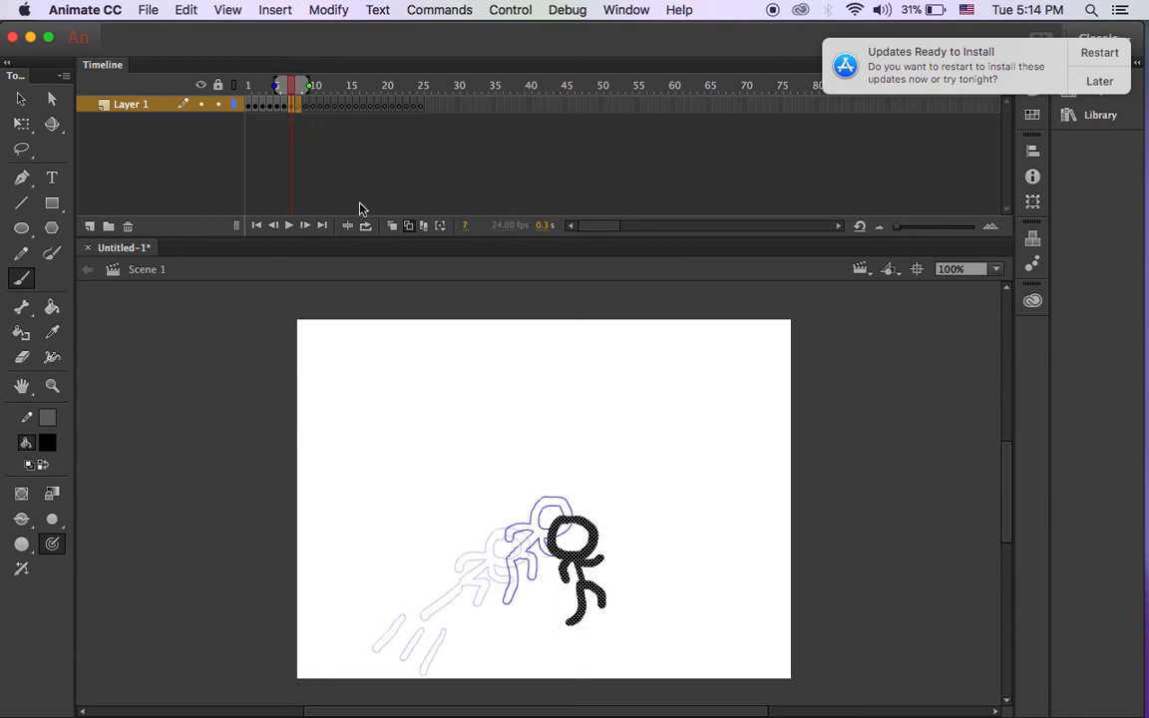
key("F7")
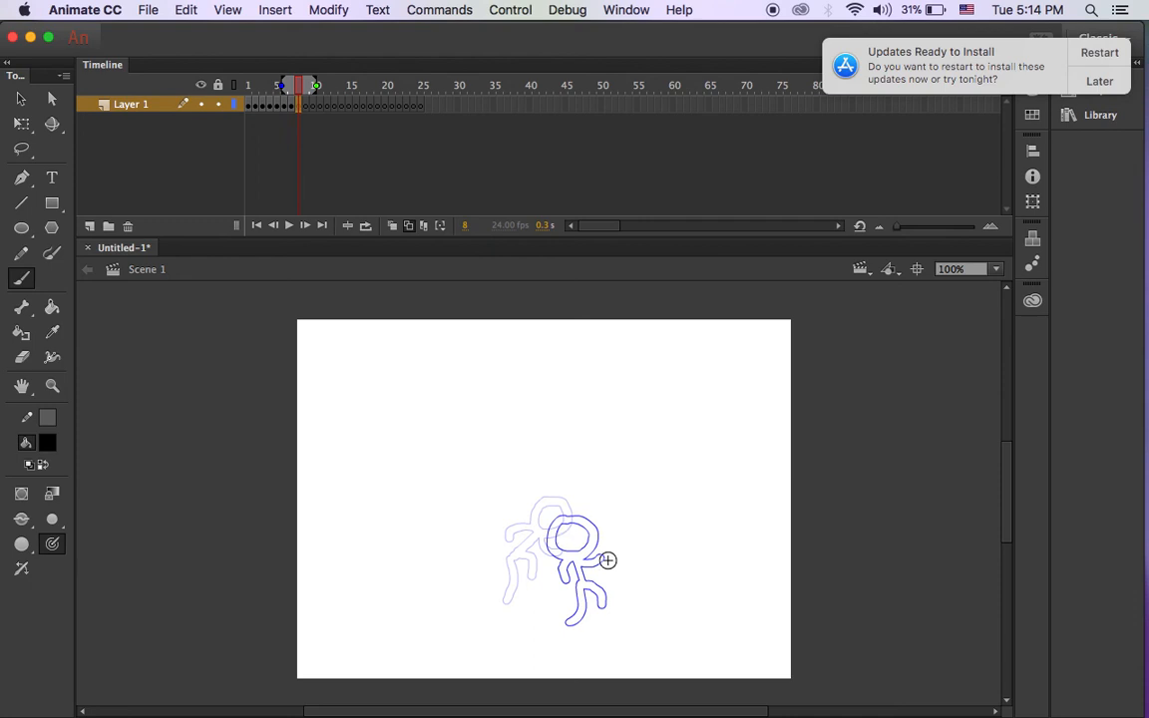
mouse_move(586, 539)
left_mouse_down()
mouse_move(597, 593)
mouse_move(595, 568)
mouse_move(586, 600)
mouse_move(612, 577)
left_mouse_up()
mouse_move(595, 589)
left_mouse_down()
mouse_move(625, 626)
mouse_move(606, 620)
mouse_move(598, 639)
left_mouse_up()
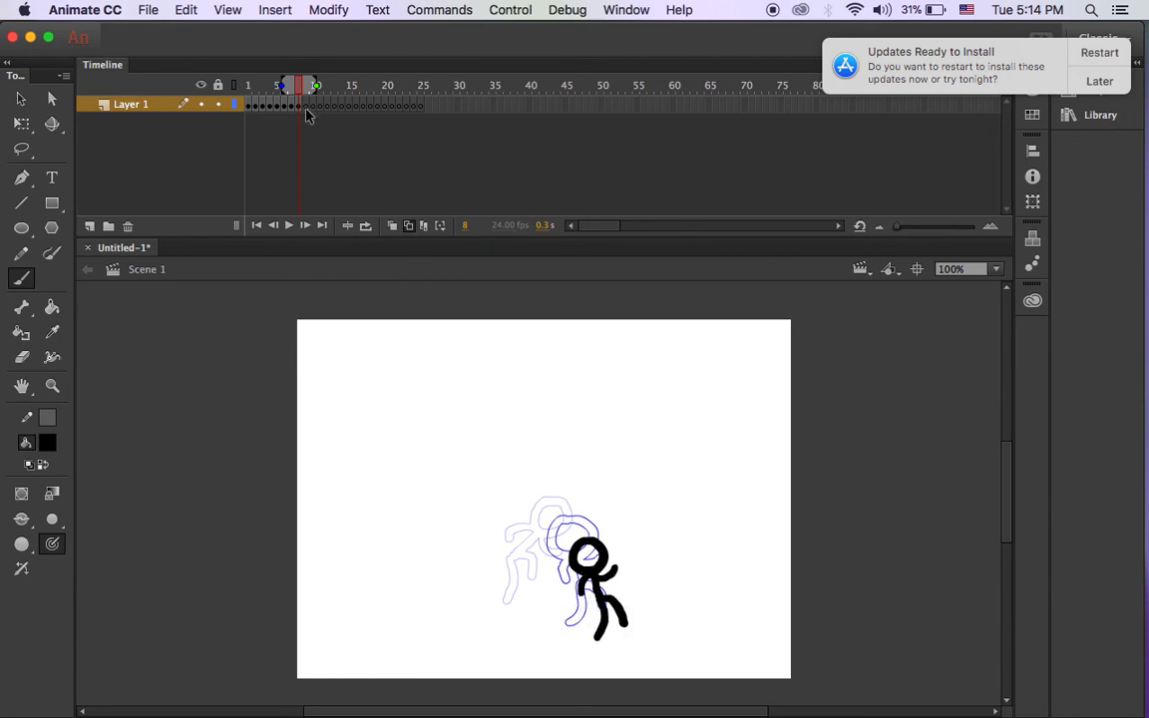
key("F7")
mouse_move(609, 566)
left_mouse_down()
mouse_move(615, 590)
mouse_move(605, 583)
mouse_move(603, 614)
mouse_move(616, 646)
mouse_move(597, 628)
mouse_move(573, 647)
left_mouse_up()
mouse_move(603, 596)
left_mouse_down()
mouse_move(586, 613)
mouse_move(634, 600)
left_mouse_up()
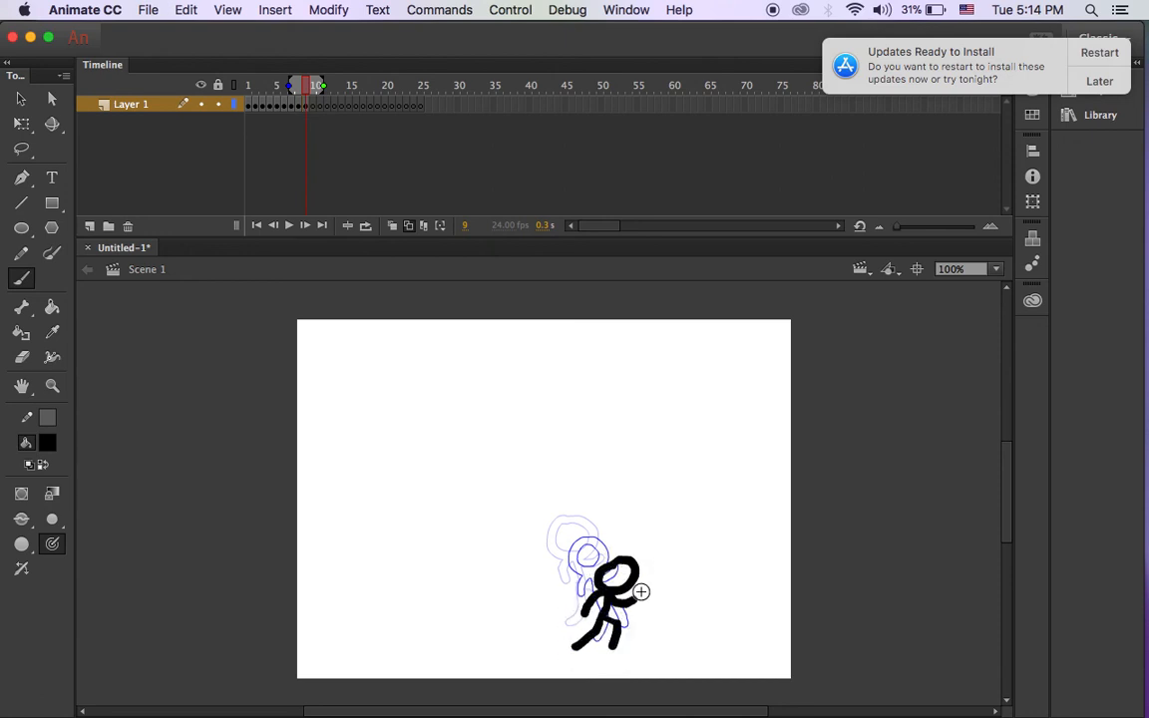
Draw the landing poses on frames 10 and 11, then select frames 12–25.
left_click(313, 108)
key("F7")
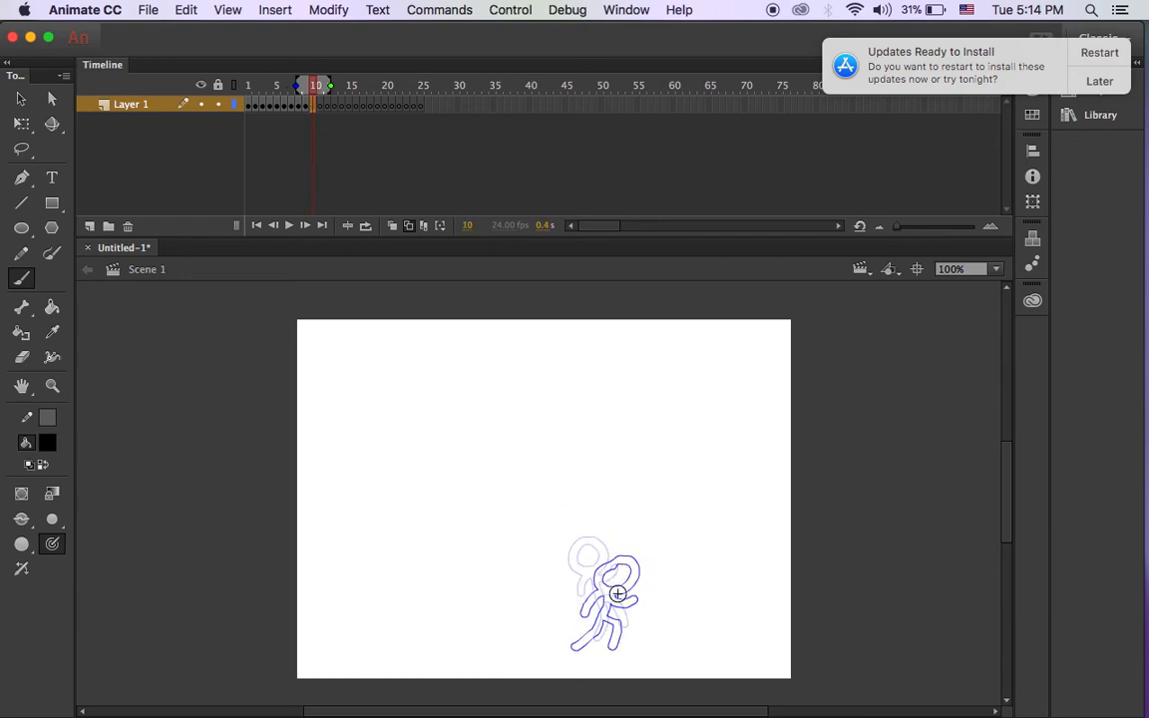
mouse_move(619, 587)
left_mouse_down()
mouse_move(640, 612)
mouse_move(609, 637)
mouse_move(629, 621)
mouse_move(648, 631)
mouse_move(623, 644)
mouse_move(615, 680)
left_mouse_up()
left_click_drag(621, 618, 609, 644)
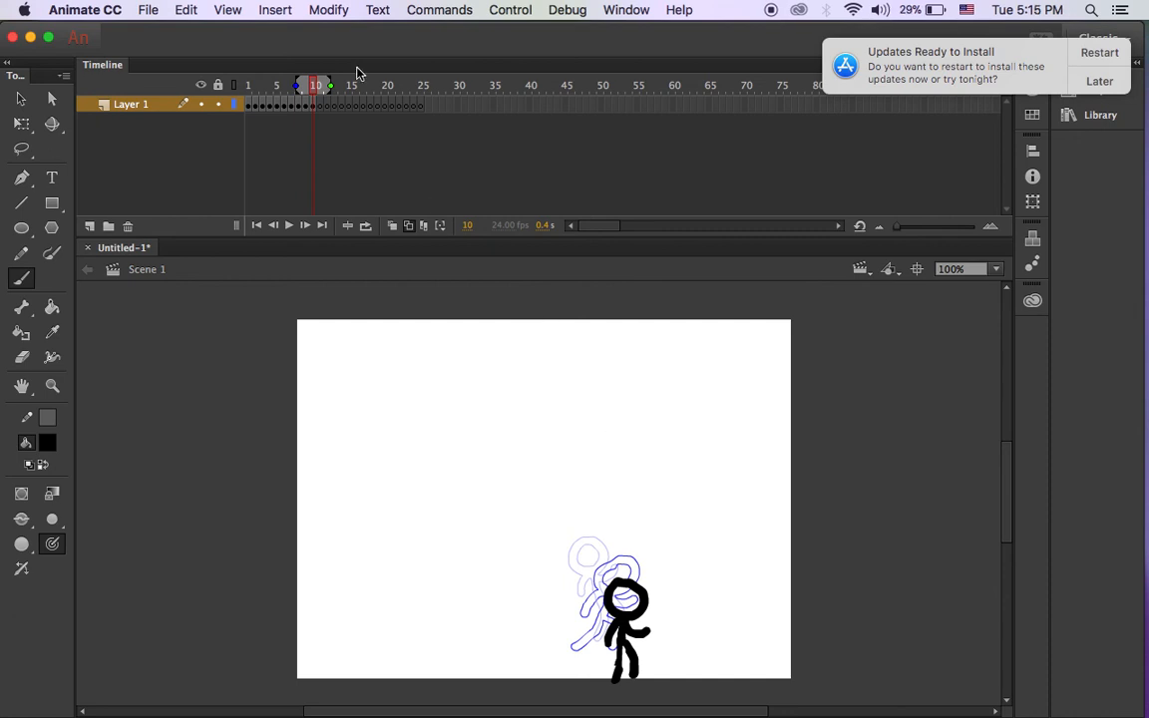
left_click(319, 105)
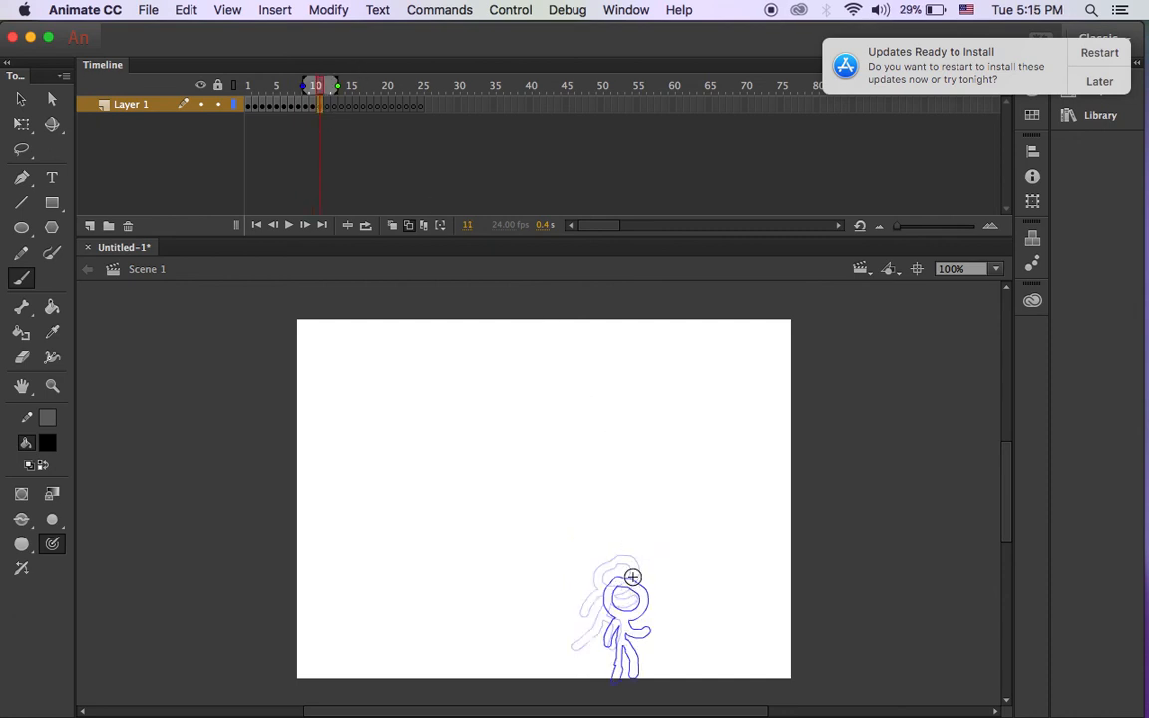
mouse_move(623, 560)
left_mouse_down()
mouse_move(656, 566)
mouse_move(622, 558)
mouse_move(631, 621)
mouse_move(628, 606)
mouse_move(613, 626)
mouse_move(659, 606)
mouse_move(614, 622)
mouse_move(643, 656)
mouse_move(640, 678)
left_mouse_up()
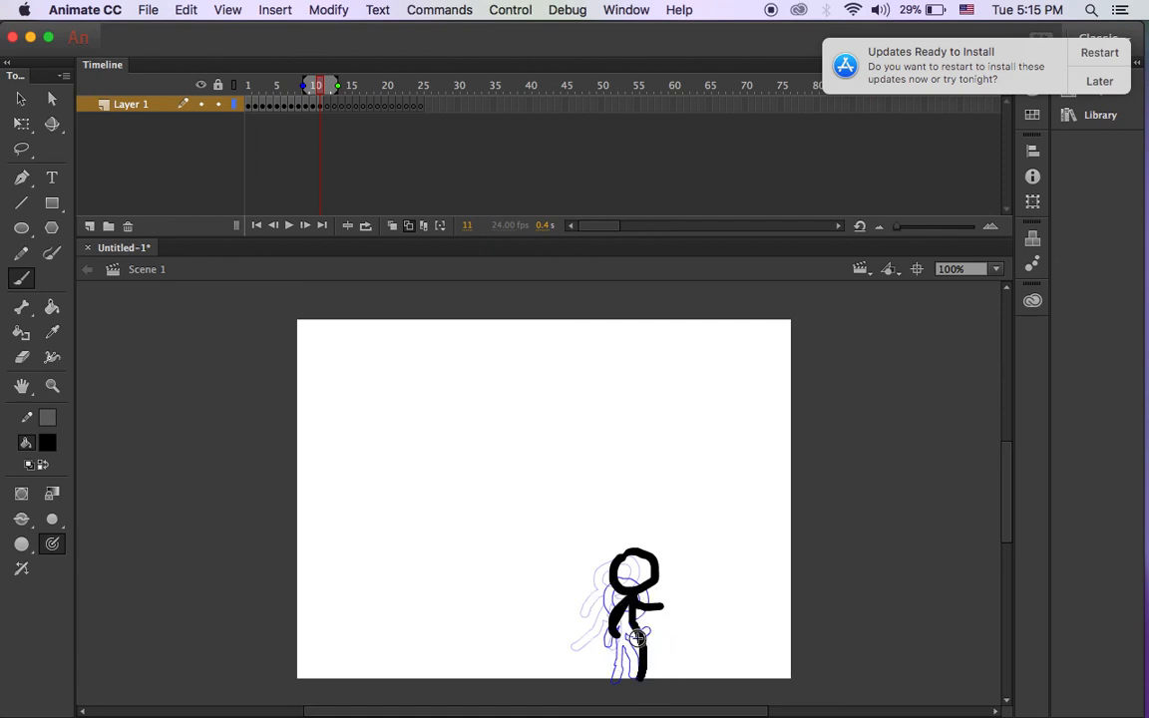
left_click_drag(636, 628, 615, 667)
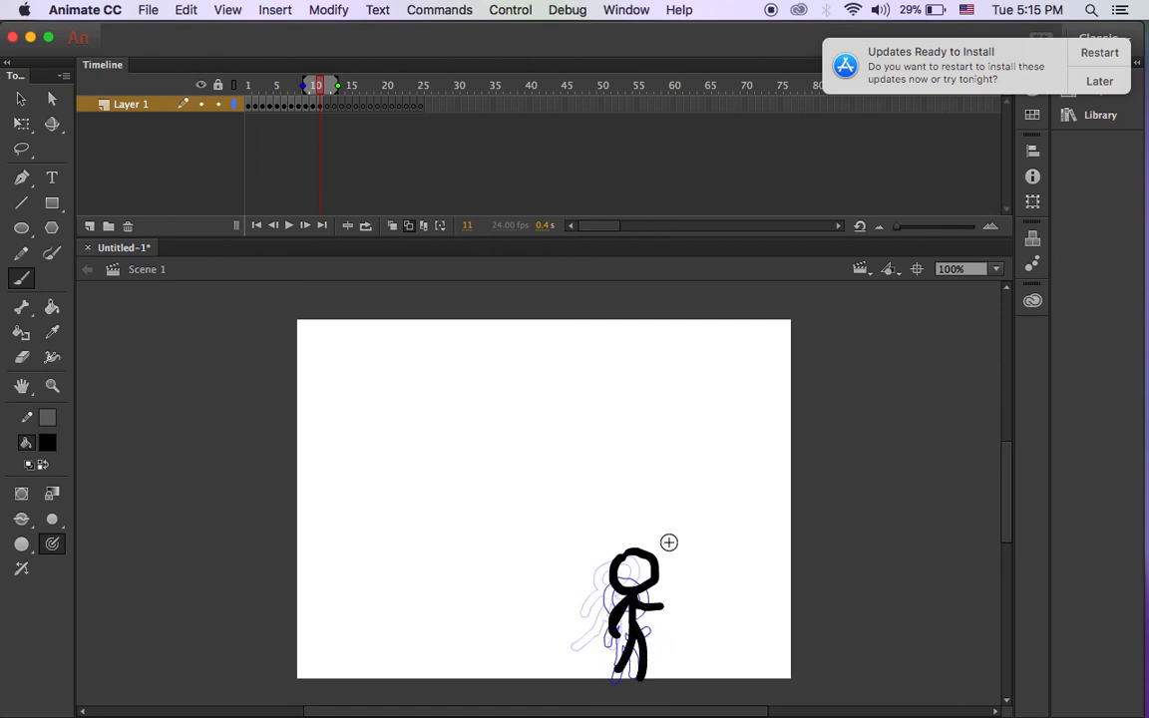
left_click_drag(617, 666, 593, 675)
left_click_drag(326, 109, 420, 129)
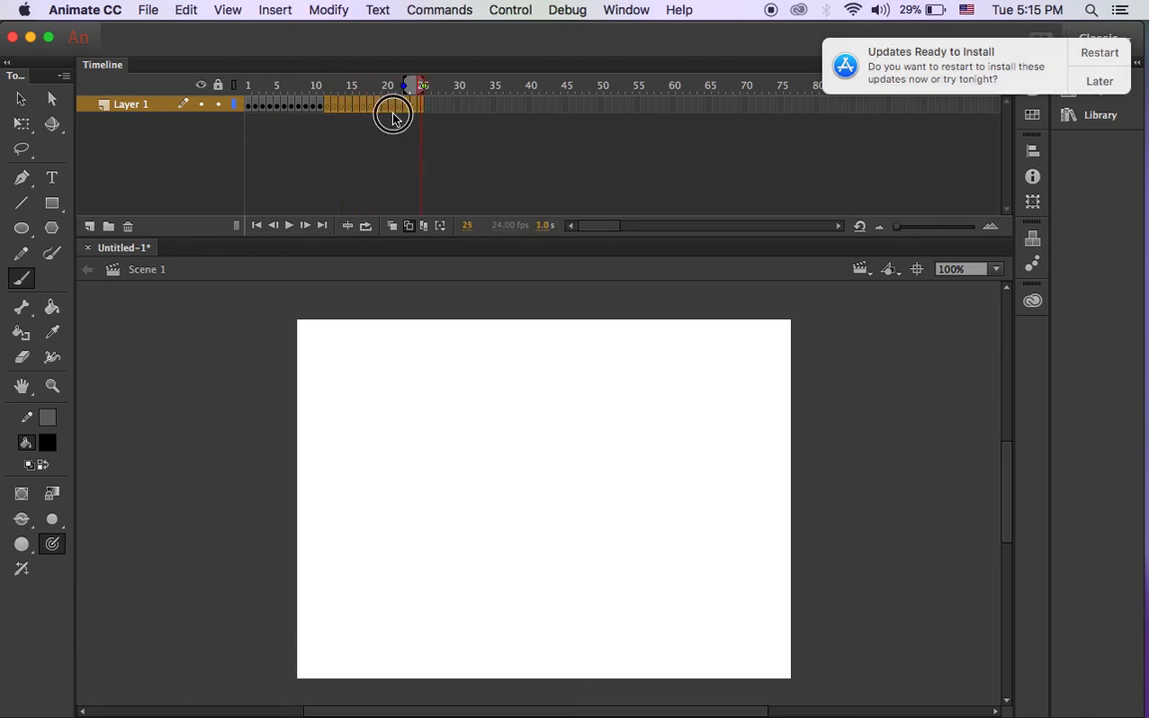
Remove frames 12–25 so Layer 1's timeline ends at frame 11.
right_click(397, 117)
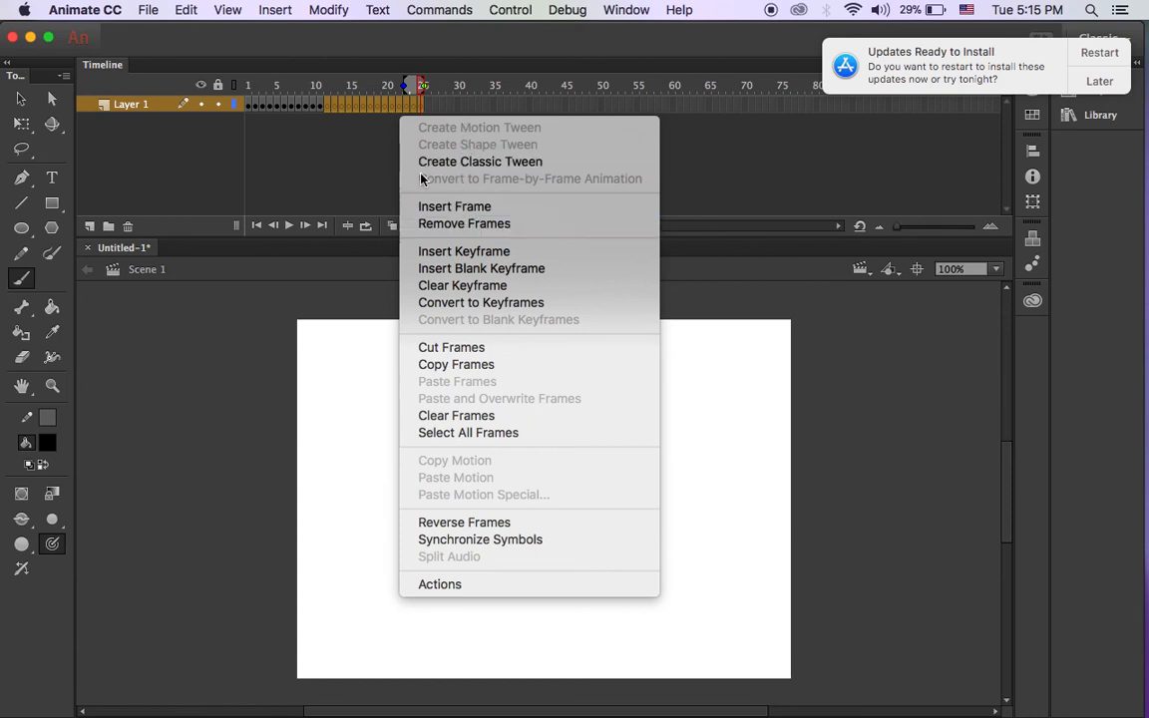
left_click(498, 226)
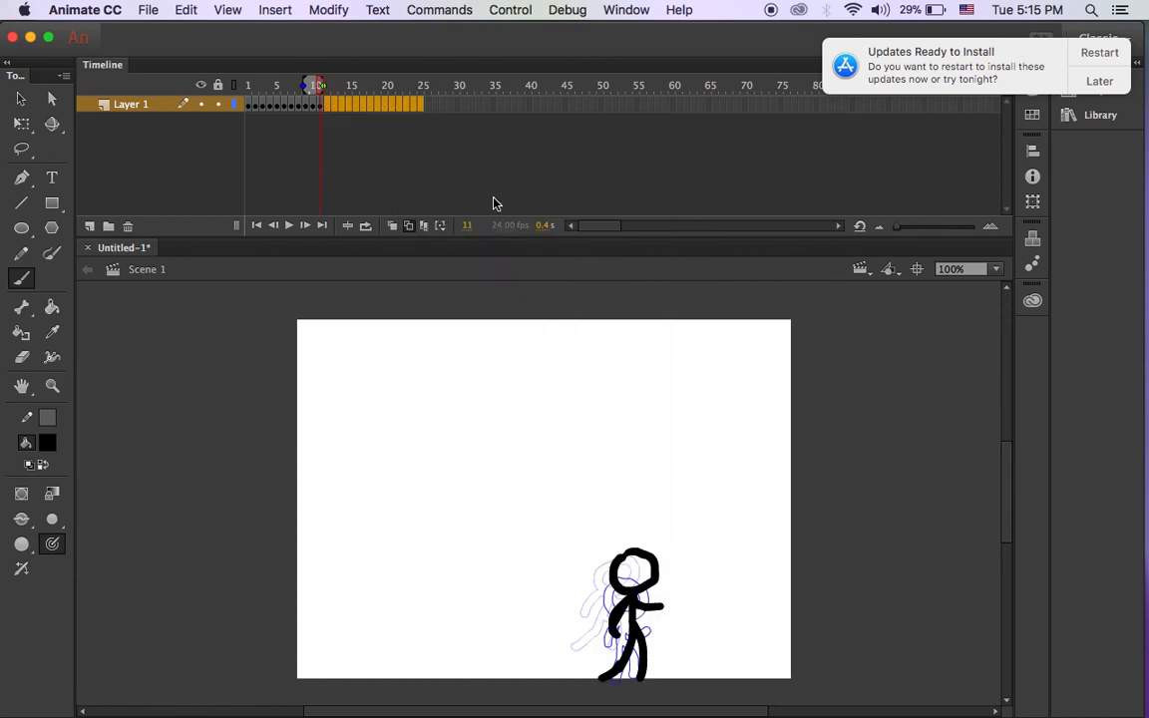
left_click(498, 135)
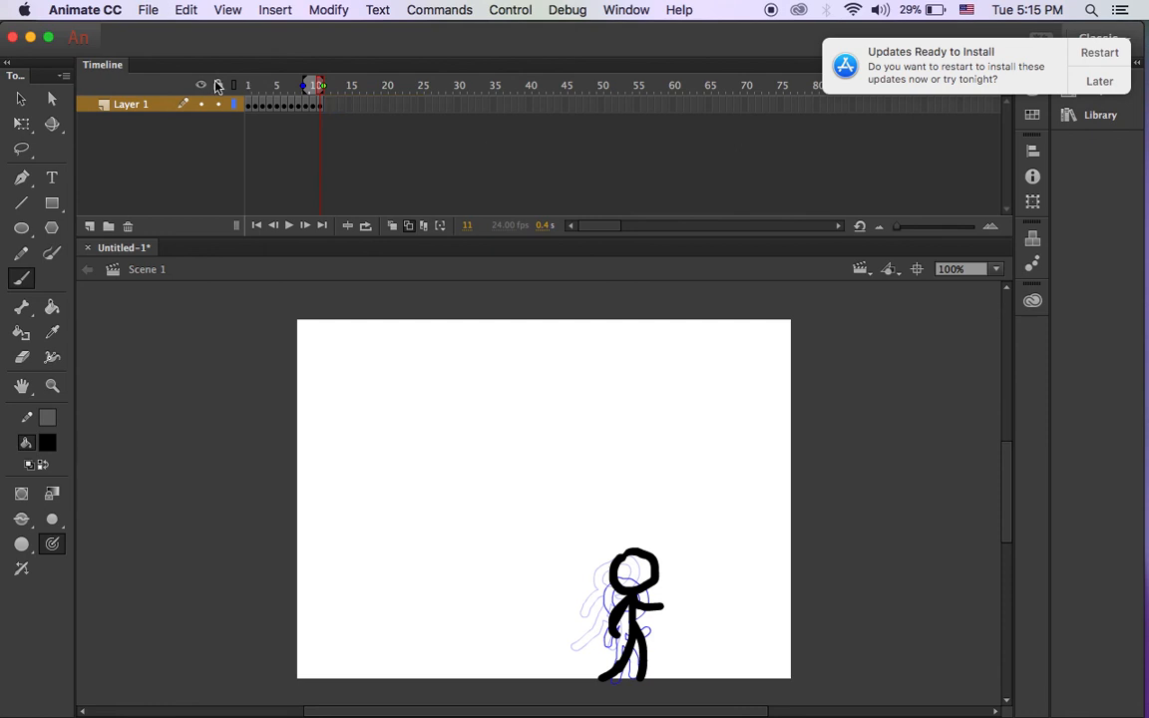
Play the 11-frame jump animation from frame 1.
left_click(249, 104)
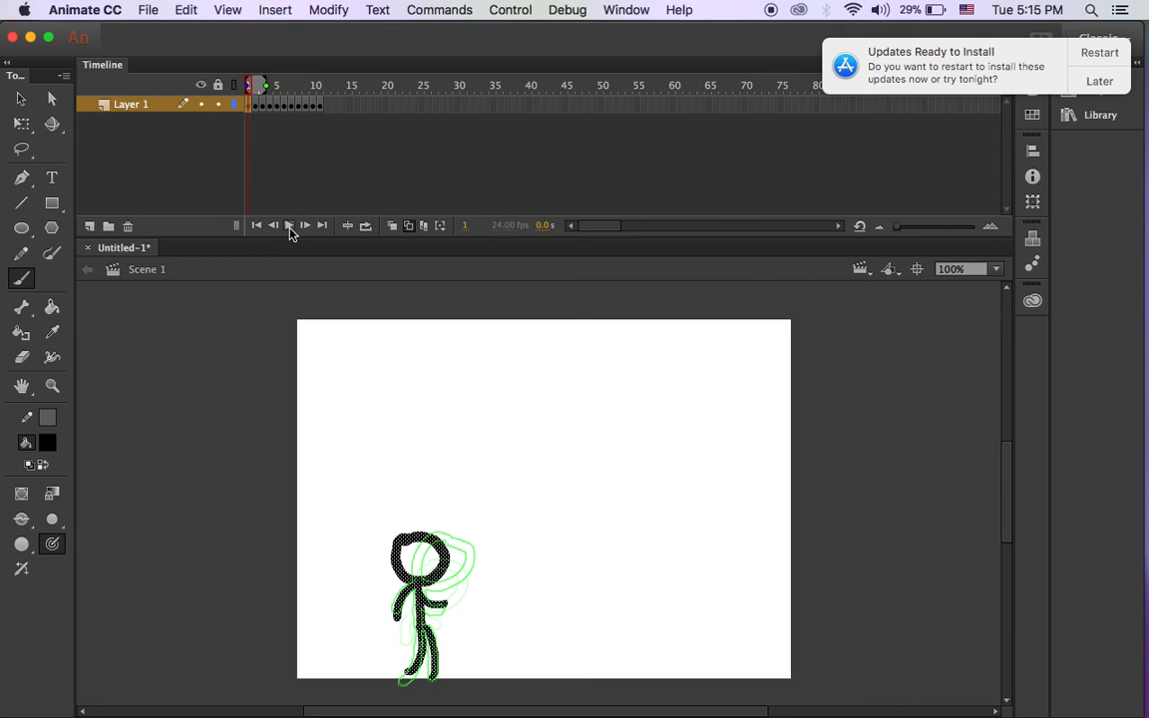
left_click(372, 161)
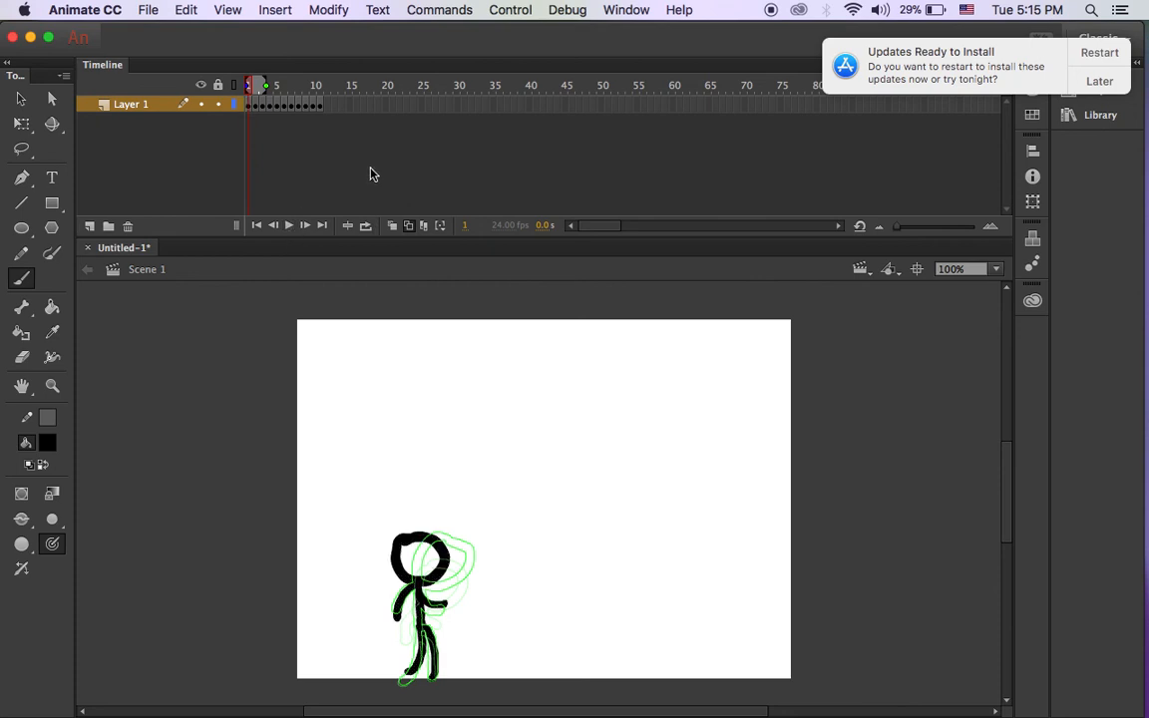
key("Return")
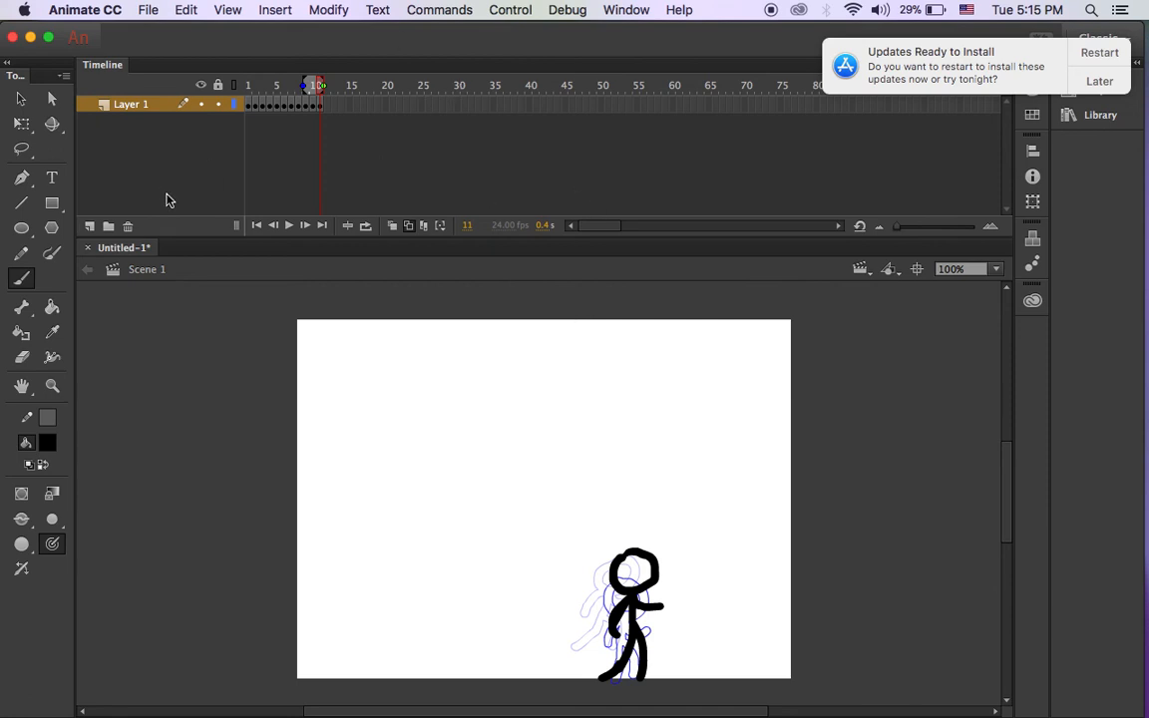
Switch to the Selection tool and postpone the system update notice.
key("v")
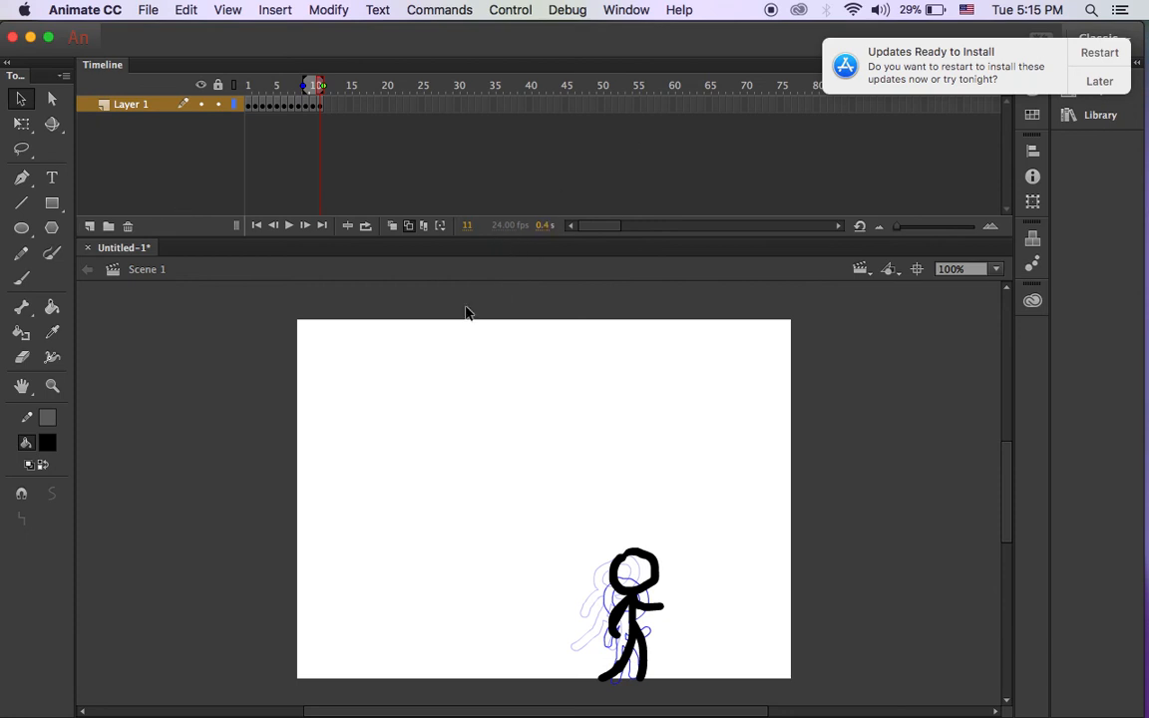
left_click(1106, 81)
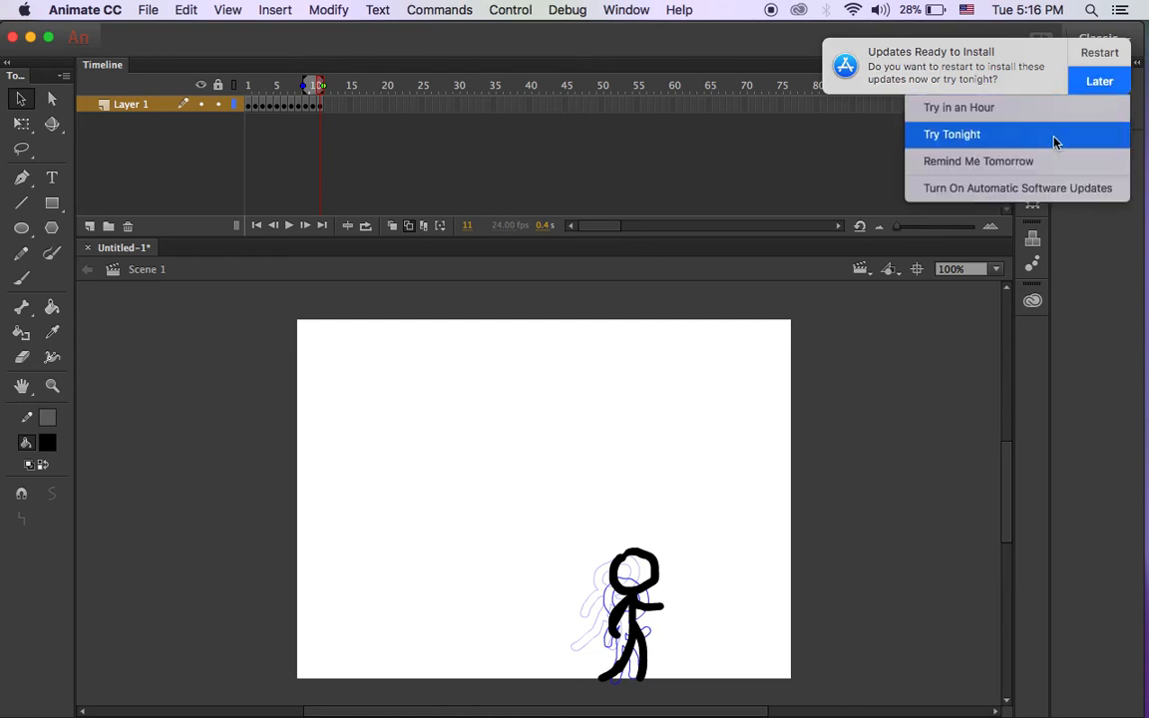
left_click(1039, 161)
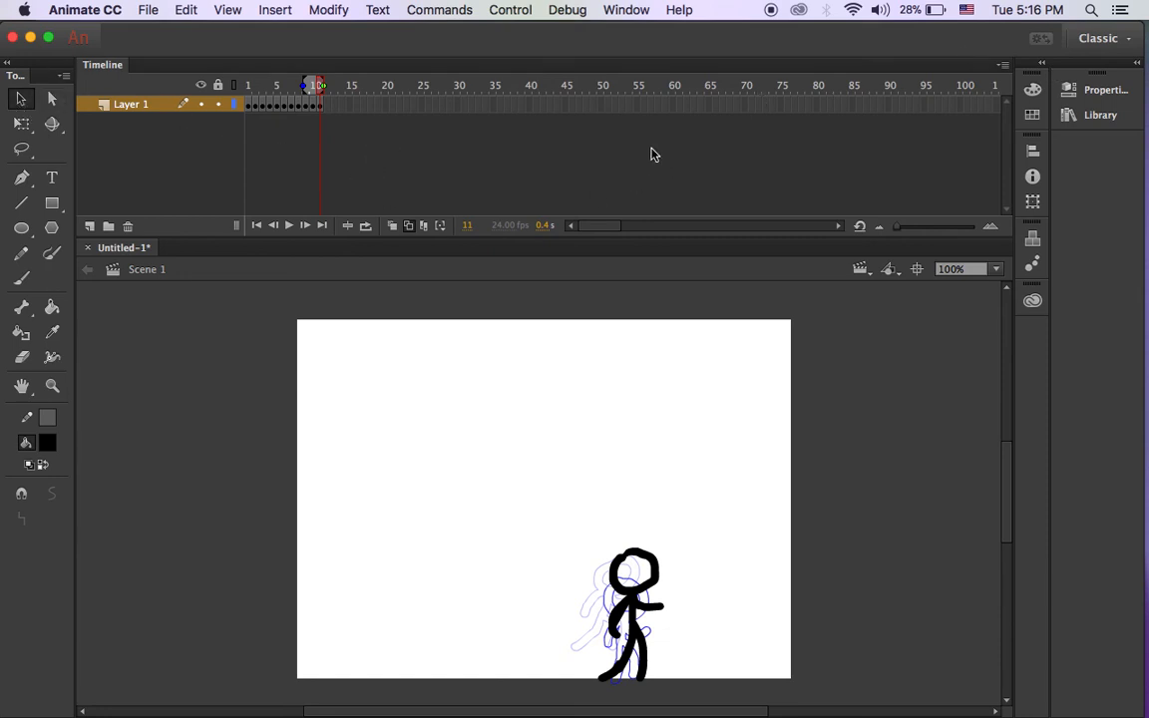
In the document Properties panel, set FPS to 12 so the 11-frame jump plays slower.
left_click(1102, 90)
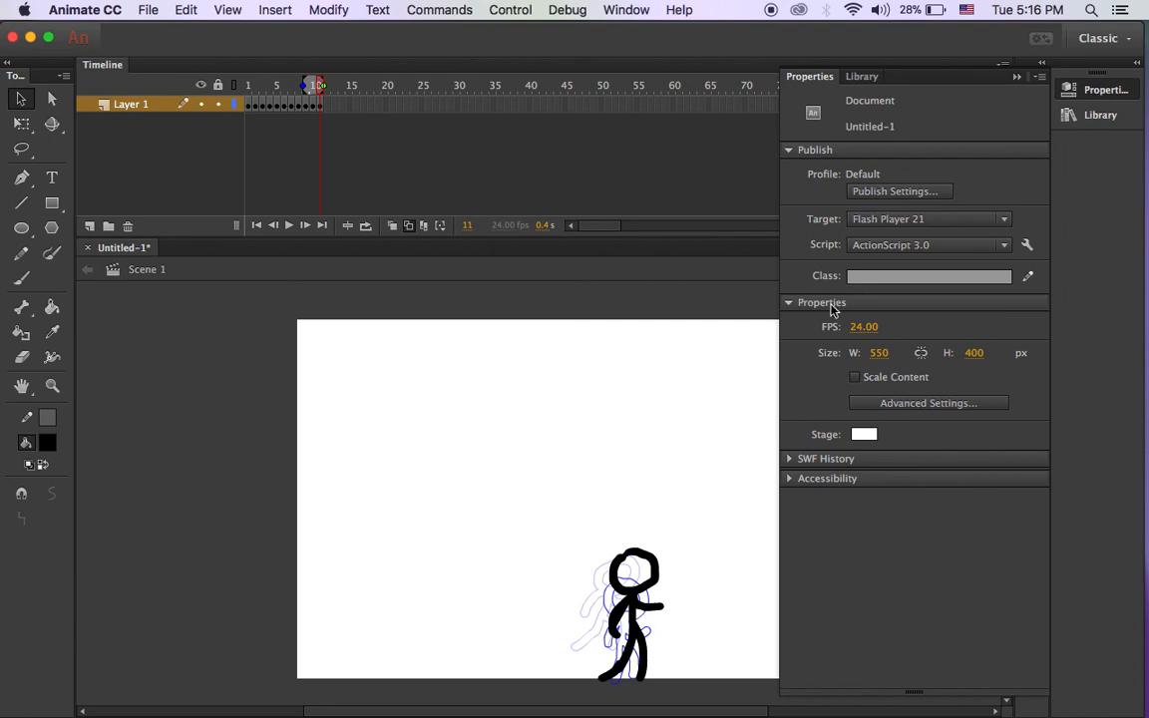
left_click_drag(824, 337, 857, 335)
left_click(864, 329)
type("12")
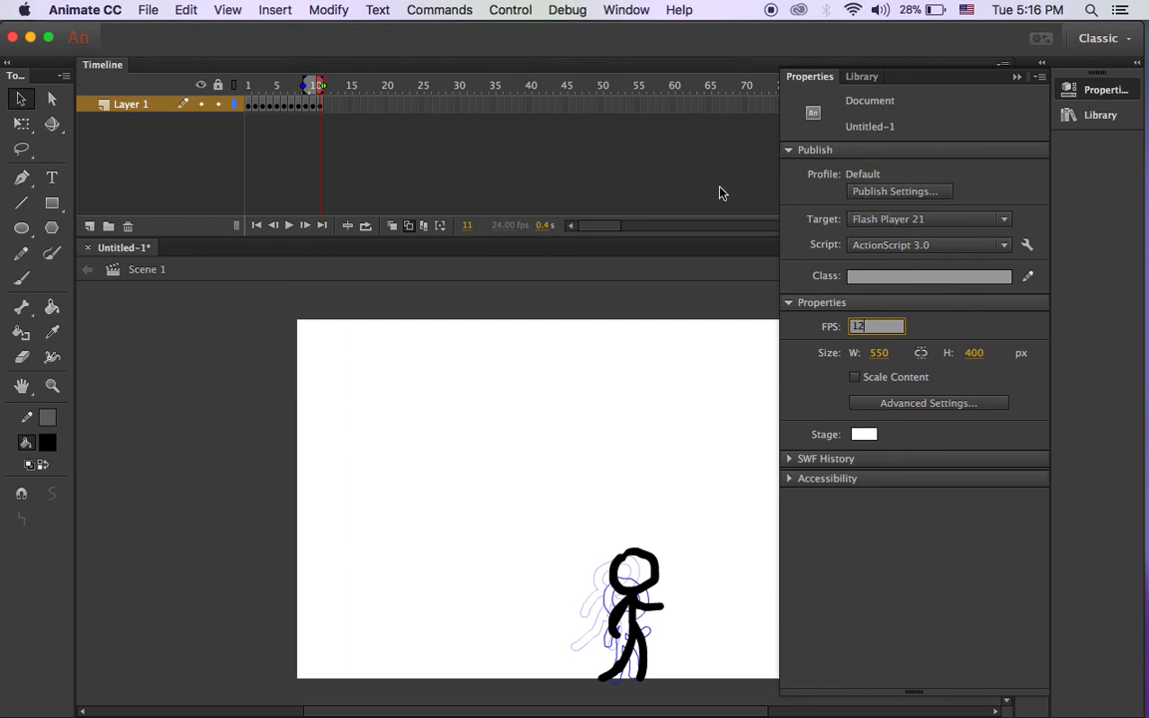
left_click(504, 184)
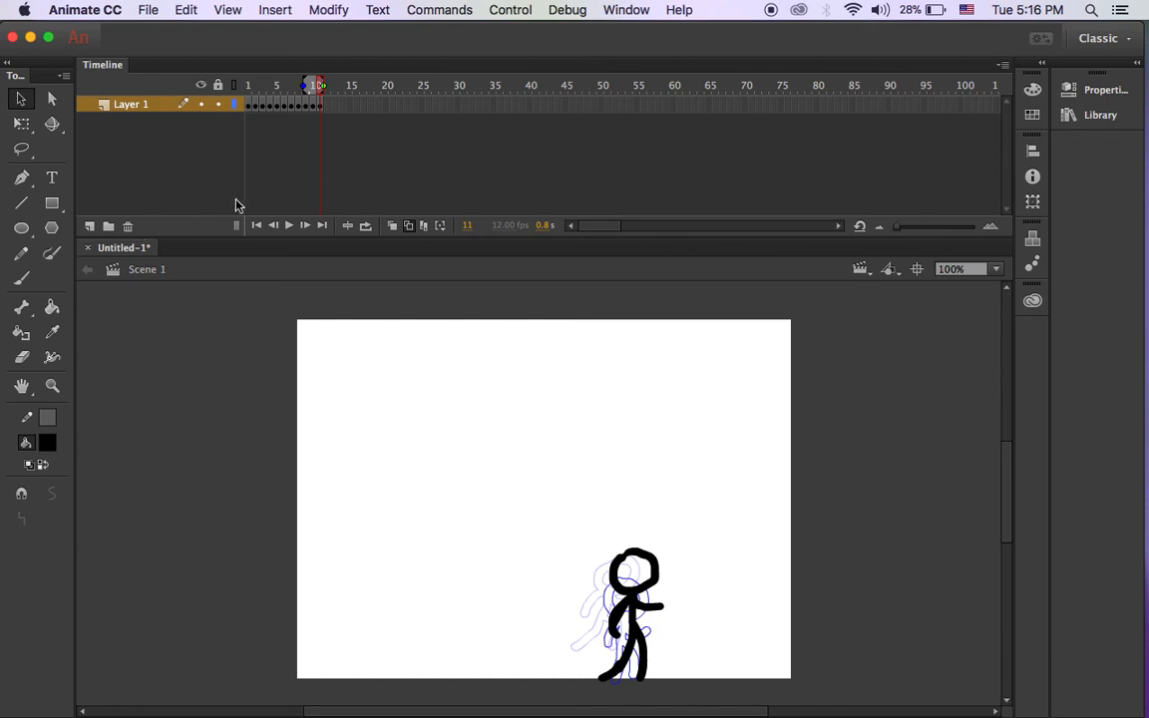
key("Return")
key("Return")
key("Return")
left_click(329, 103)
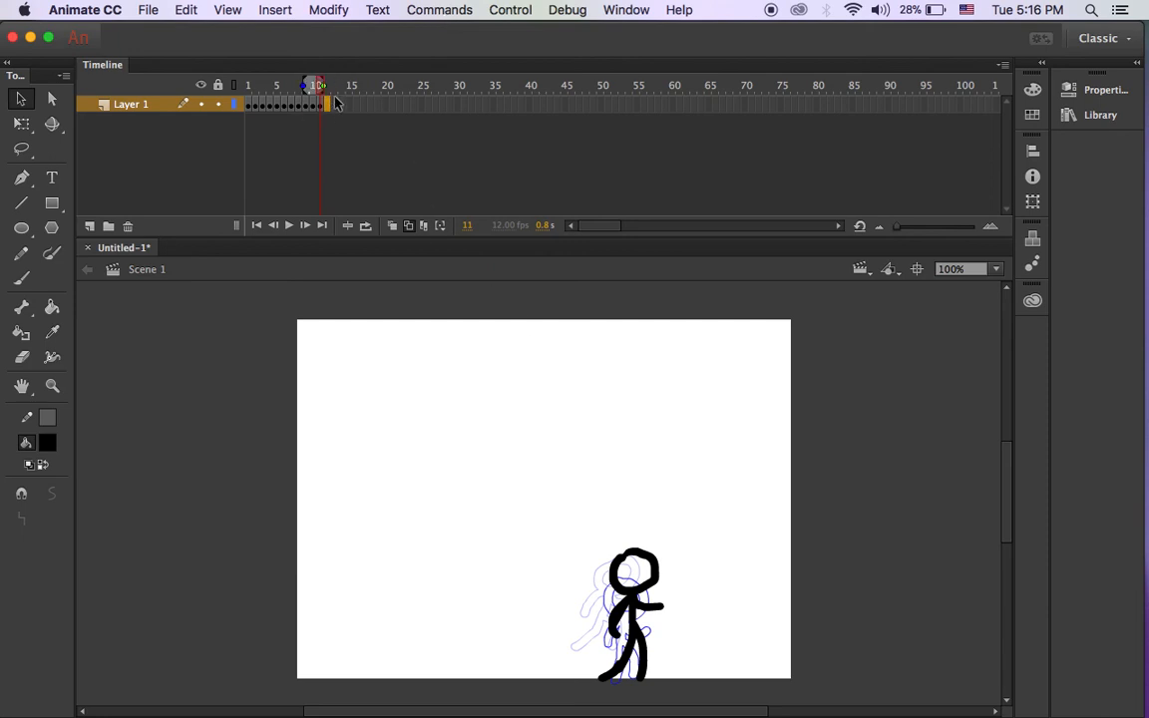